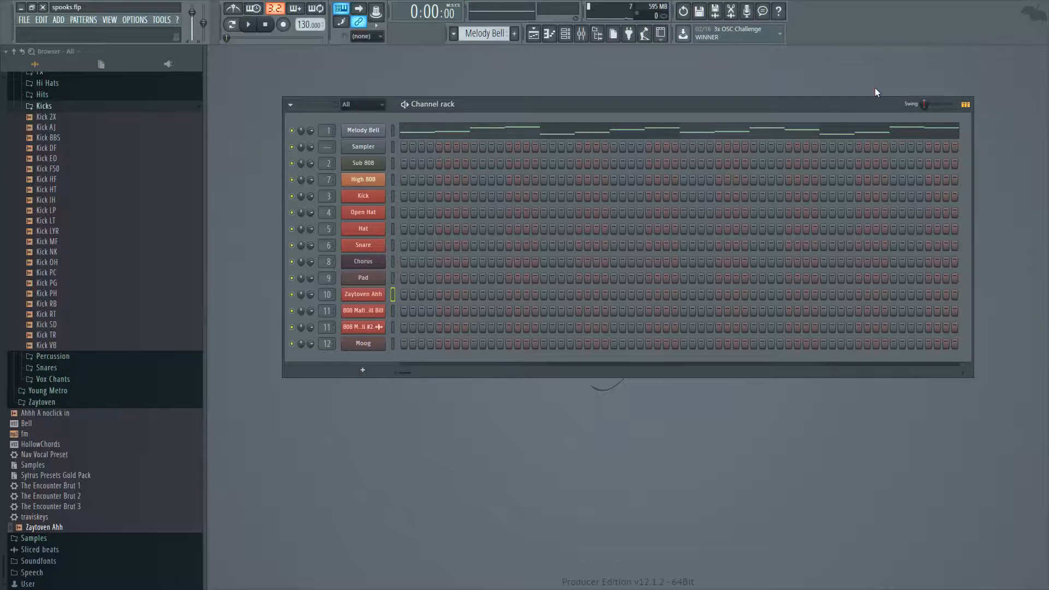
# Step: Collapse the Kicks and X Drums folders in the browser and switch to the Sub 808 pattern
pyautogui.click(183, 109)
pyautogui.click(132, 282)
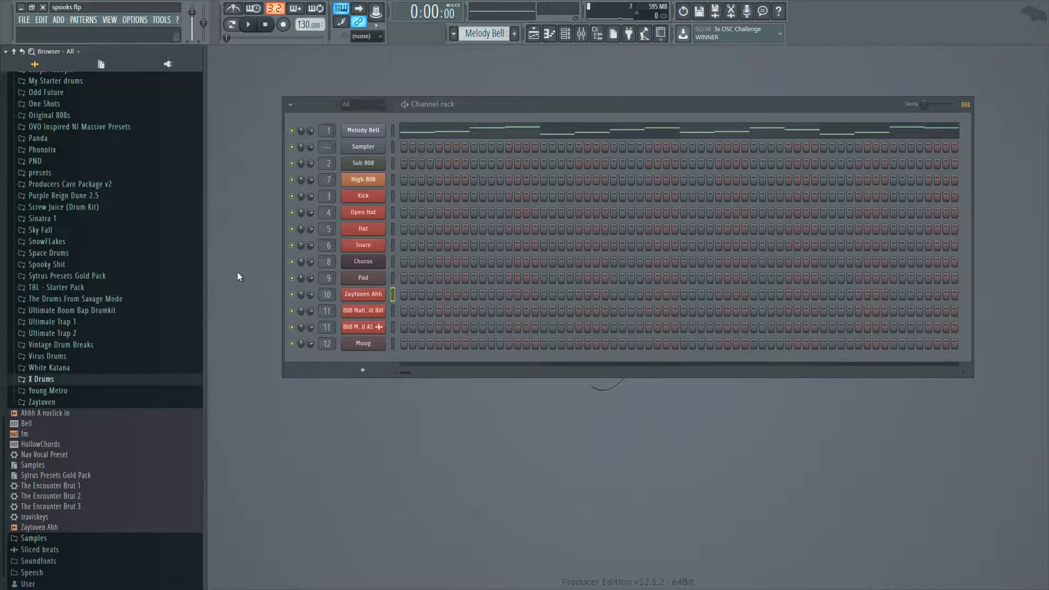
pyautogui.scroll(-4, 474, 34)
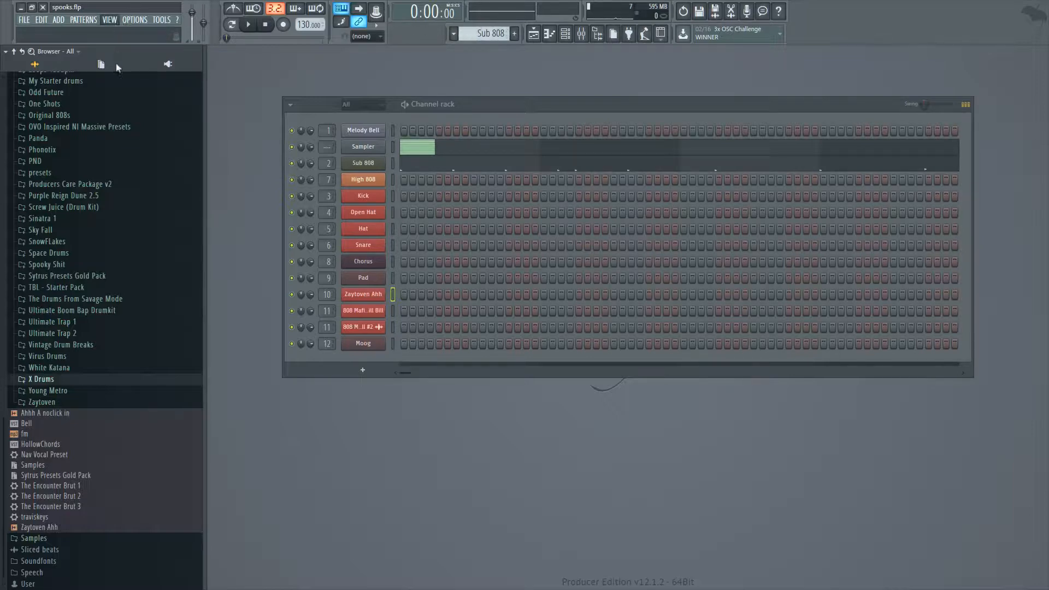
# Step: Mute the Bell, Chorus and Pad tracks in the mixer
pyautogui.press('F9')
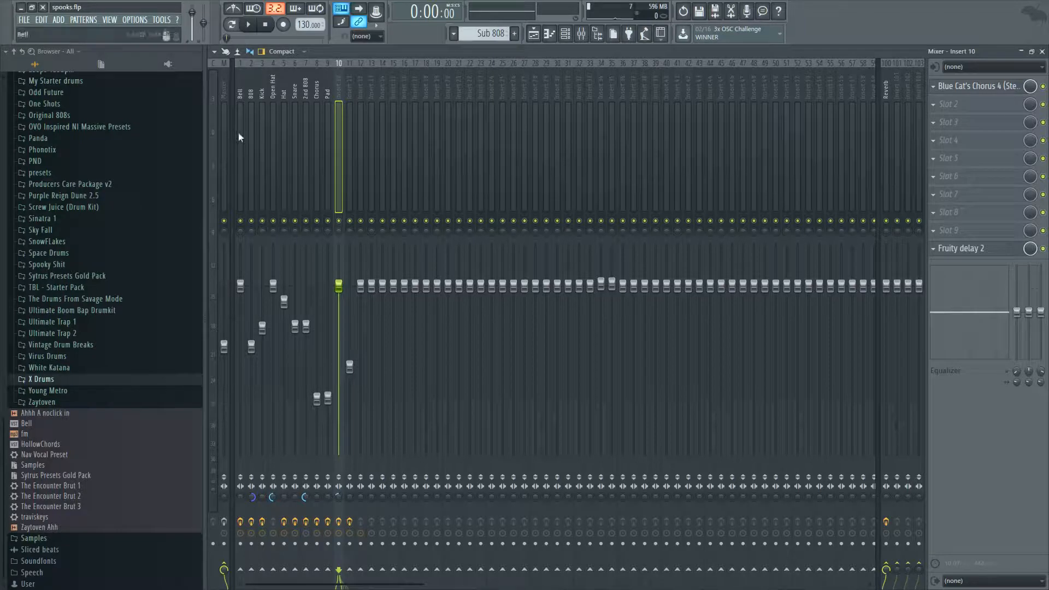
pyautogui.click(241, 129)
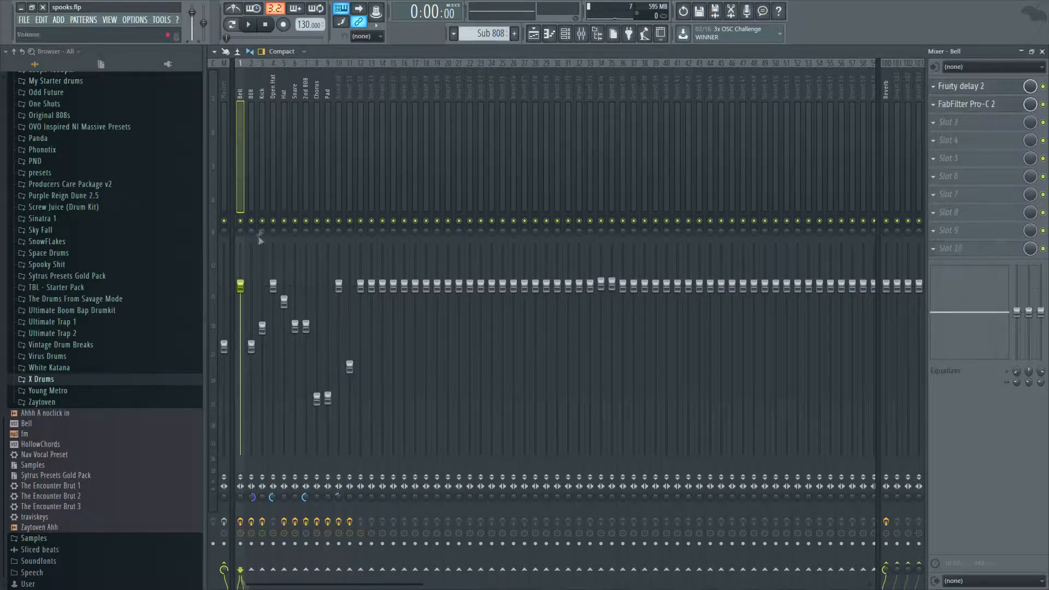
pyautogui.click(275, 200)
pyautogui.click(298, 187)
pyautogui.click(309, 186)
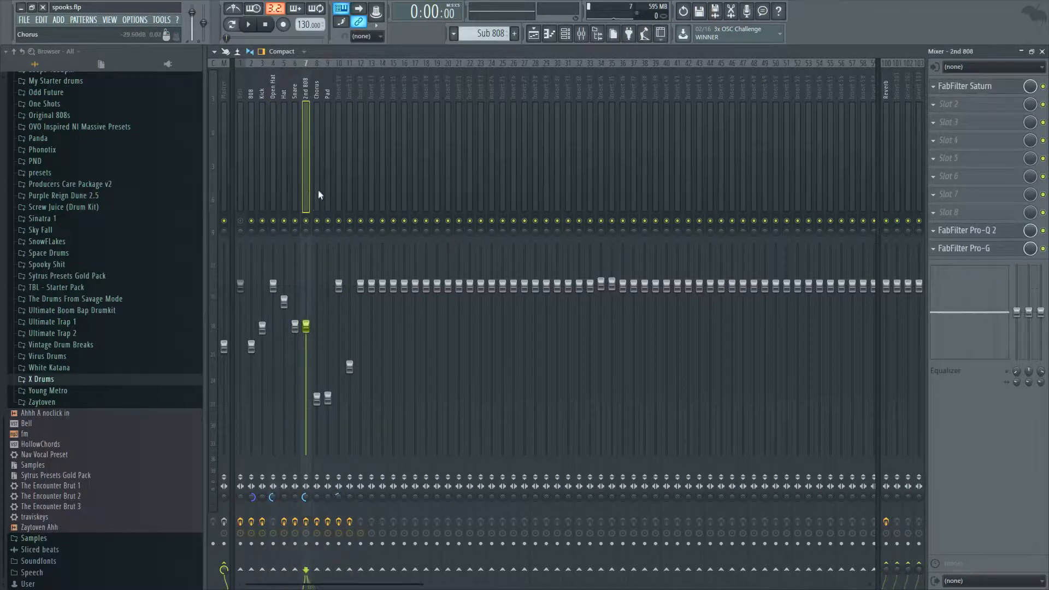
pyautogui.click(318, 192)
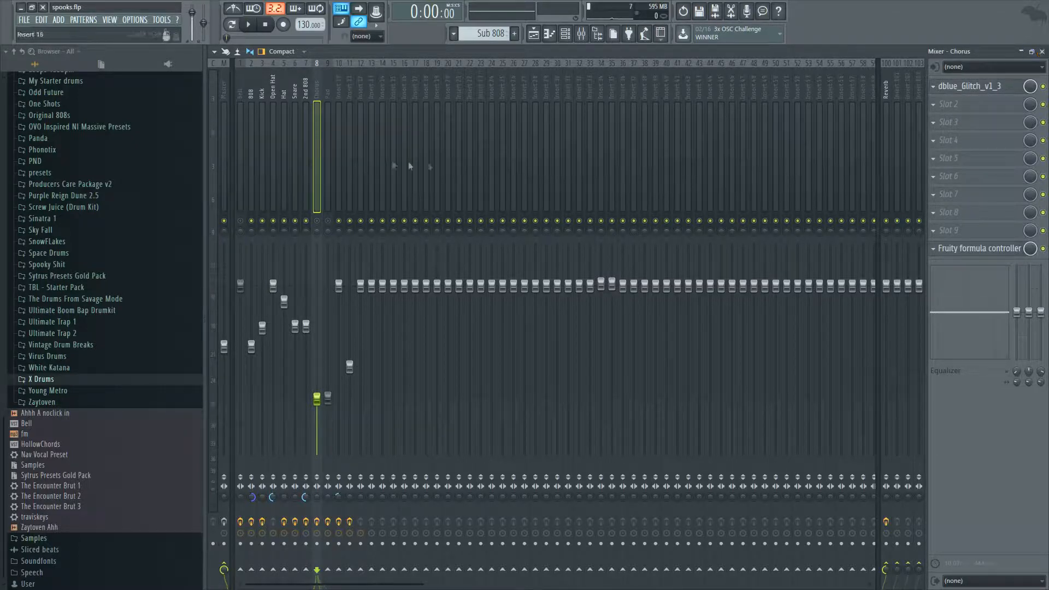
# Step: Check the effect chains of the Snare, Open Hat and 2nd 808 mixer tracks, and close the mixer
pyautogui.click(298, 131)
pyautogui.click(273, 132)
pyautogui.click(295, 130)
pyautogui.click(307, 134)
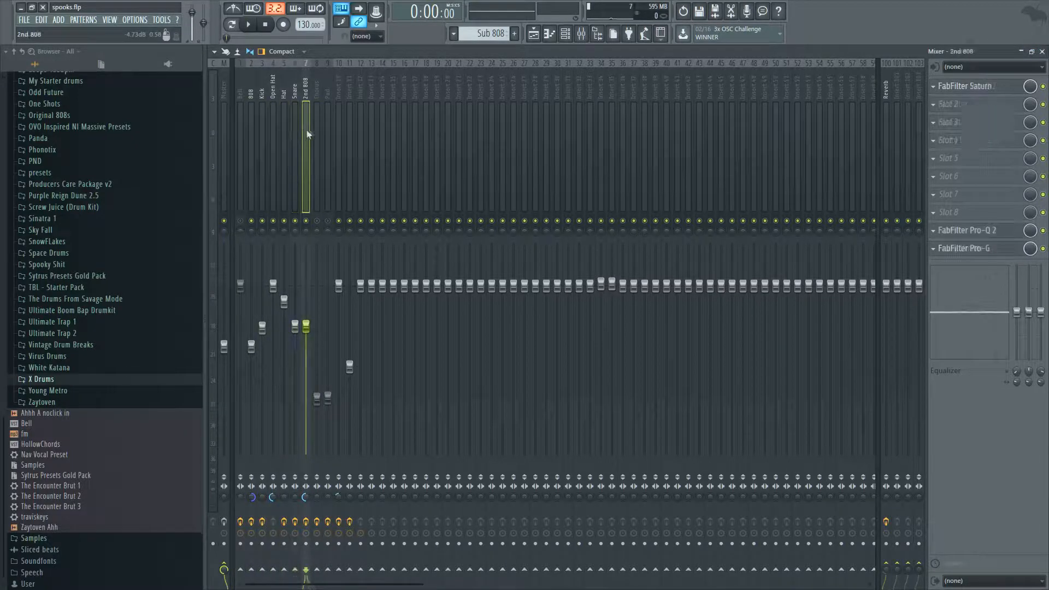
pyautogui.click(1042, 51)
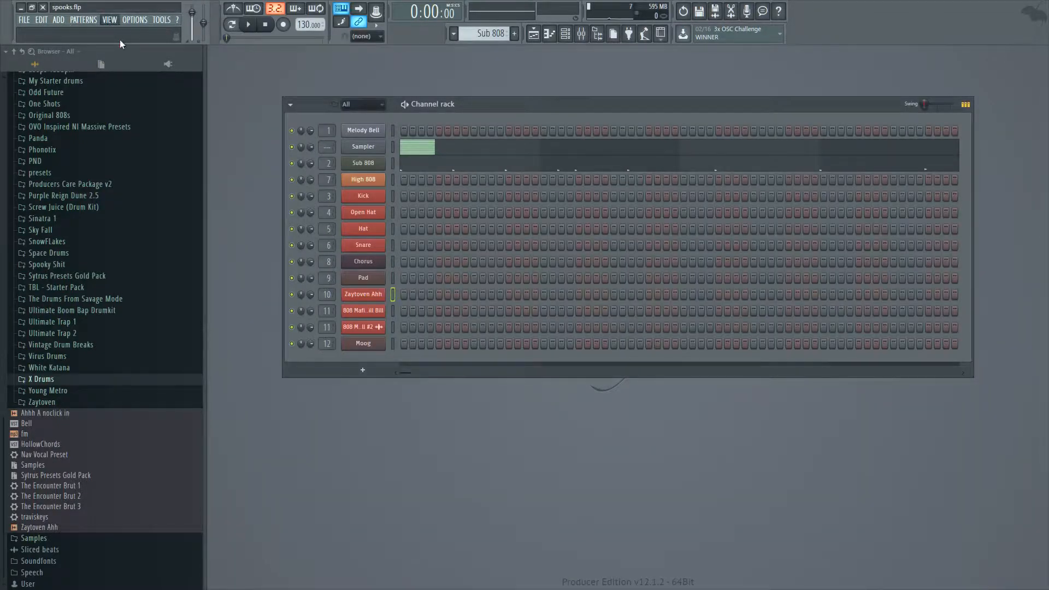
# Step: Select bars 17 to 24 in the playlist and audition them with the Oh track muted and unmuted
pyautogui.press('F5')
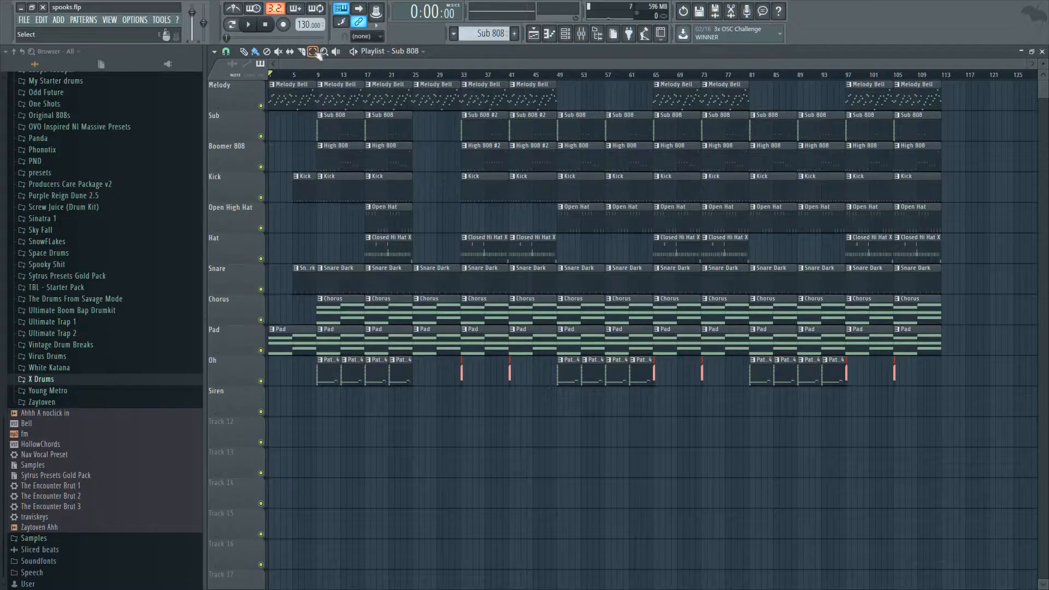
pyautogui.moveTo(365, 75); pyautogui.dragTo(409, 94)
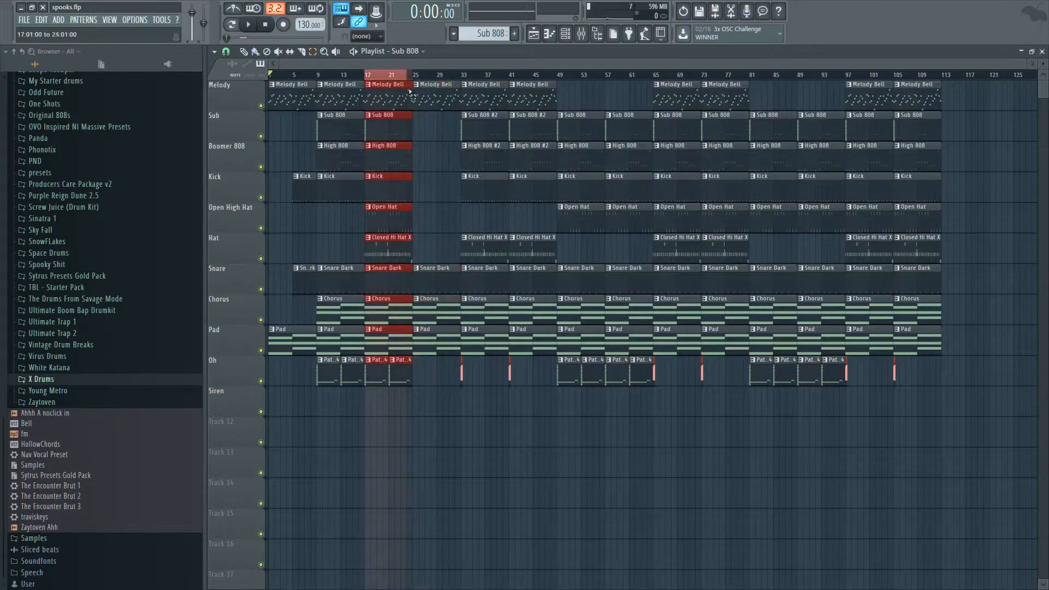
pyautogui.click(250, 25)
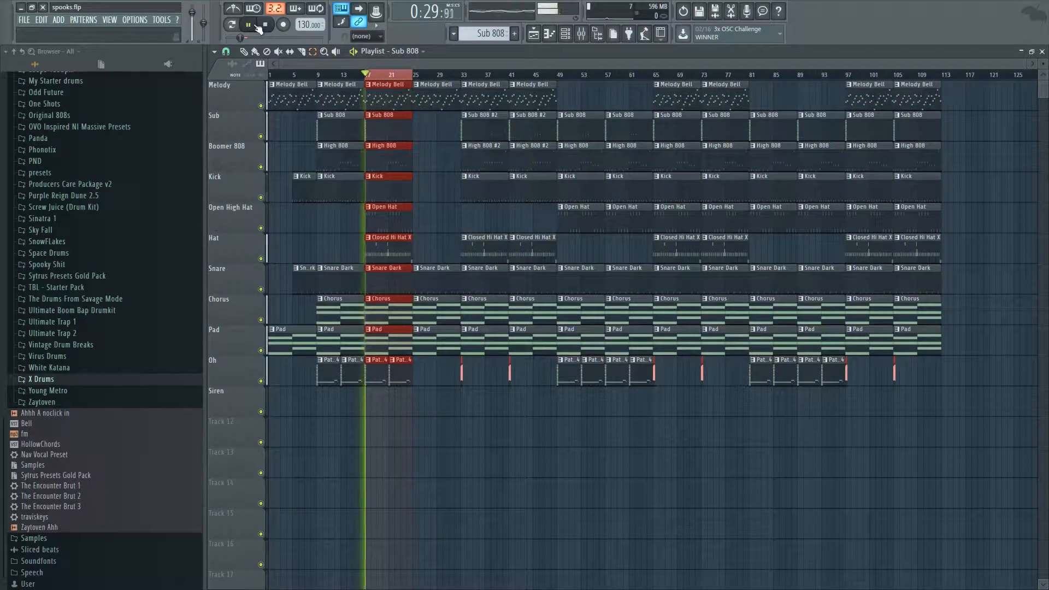
pyautogui.click(261, 381)
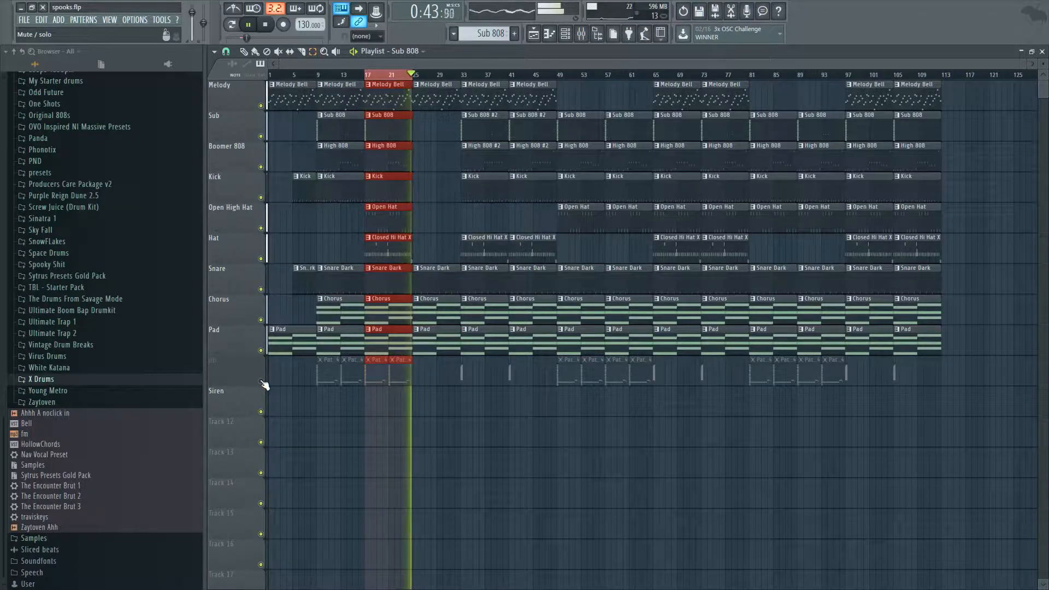
pyautogui.click(261, 380)
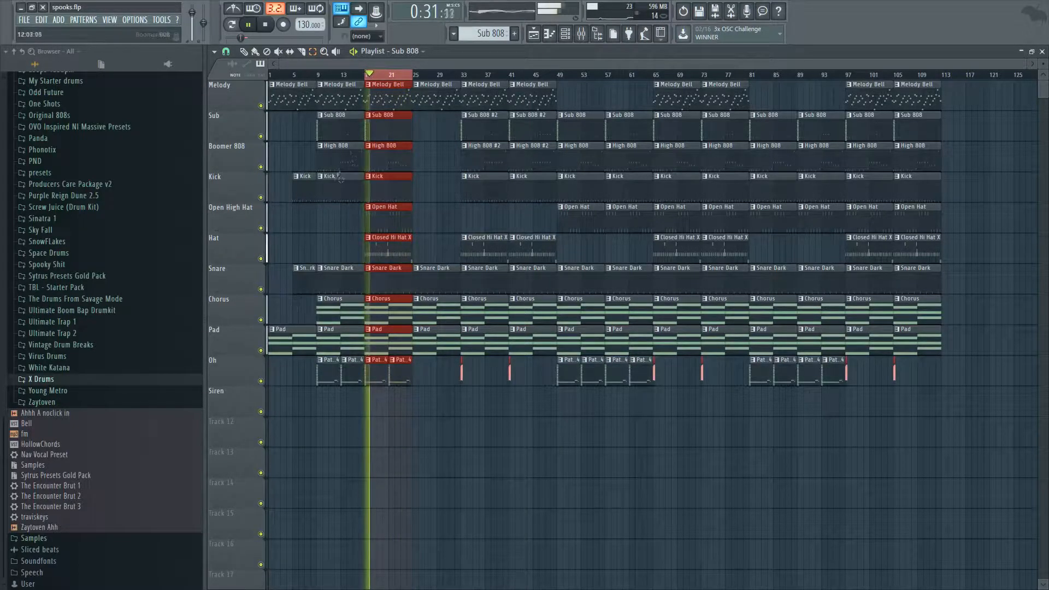
pyautogui.press('space')
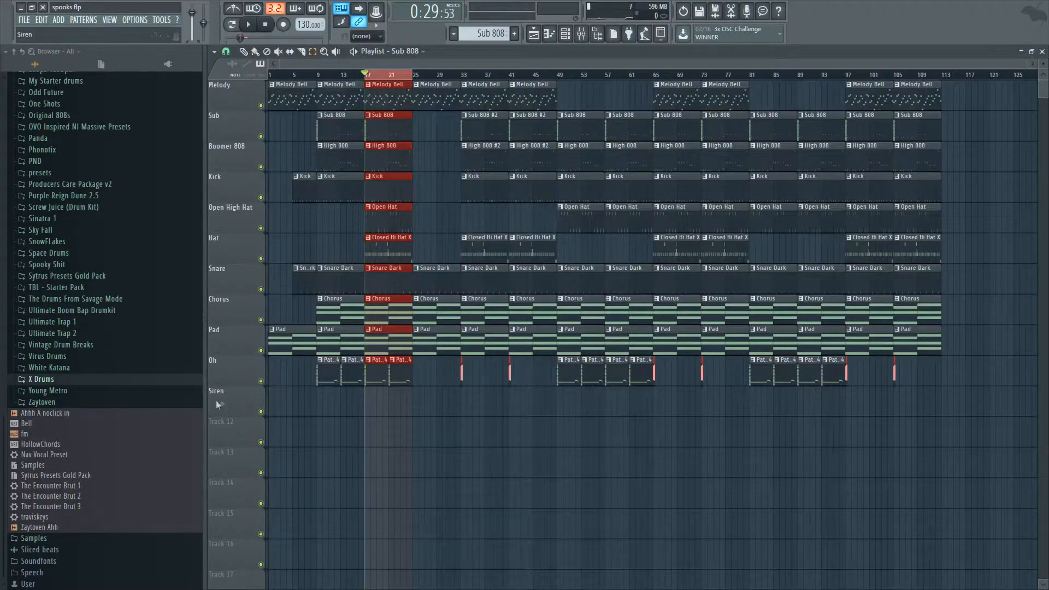
# Step: Mute the Oh, Kick, Open High Hat, Hat, Snare, Melody, Chorus and Pad playlist tracks, leaving Sub and Boomer 808 on
pyautogui.click(261, 381)
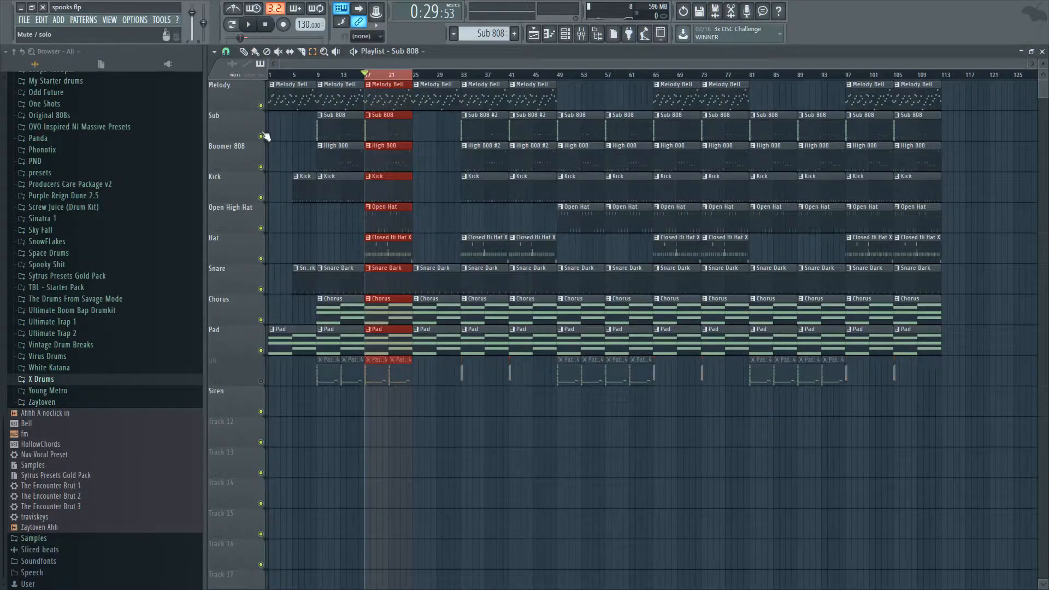
pyautogui.click(261, 198)
pyautogui.click(261, 228)
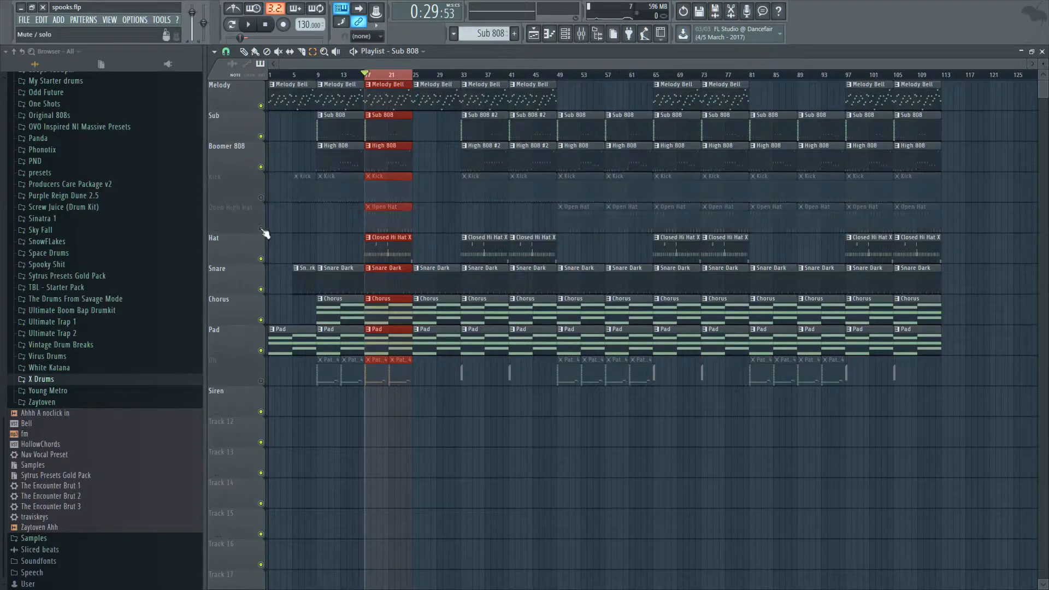
pyautogui.click(261, 259)
pyautogui.click(261, 289)
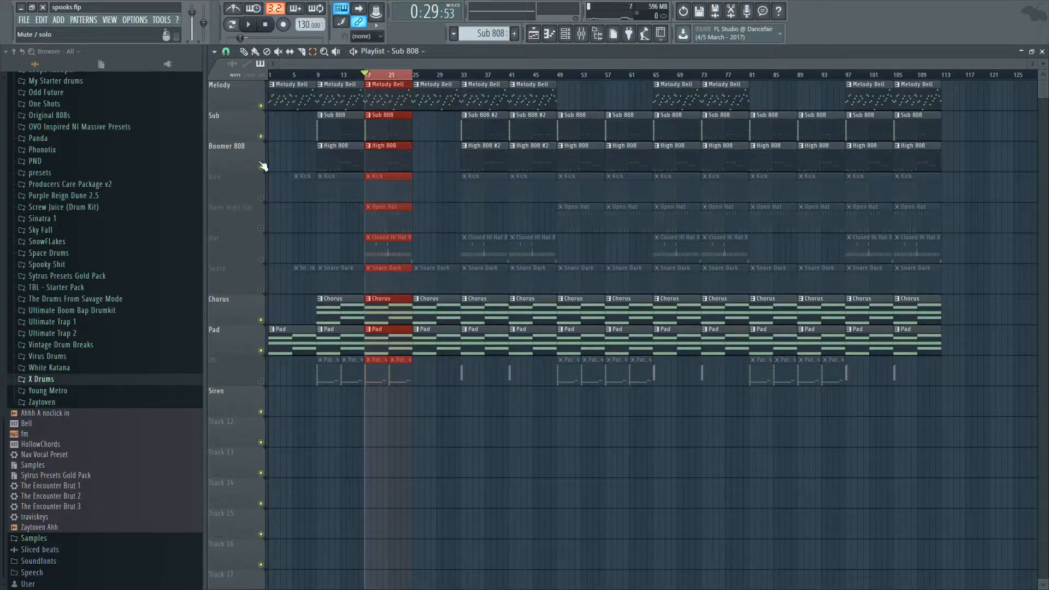
pyautogui.click(261, 105)
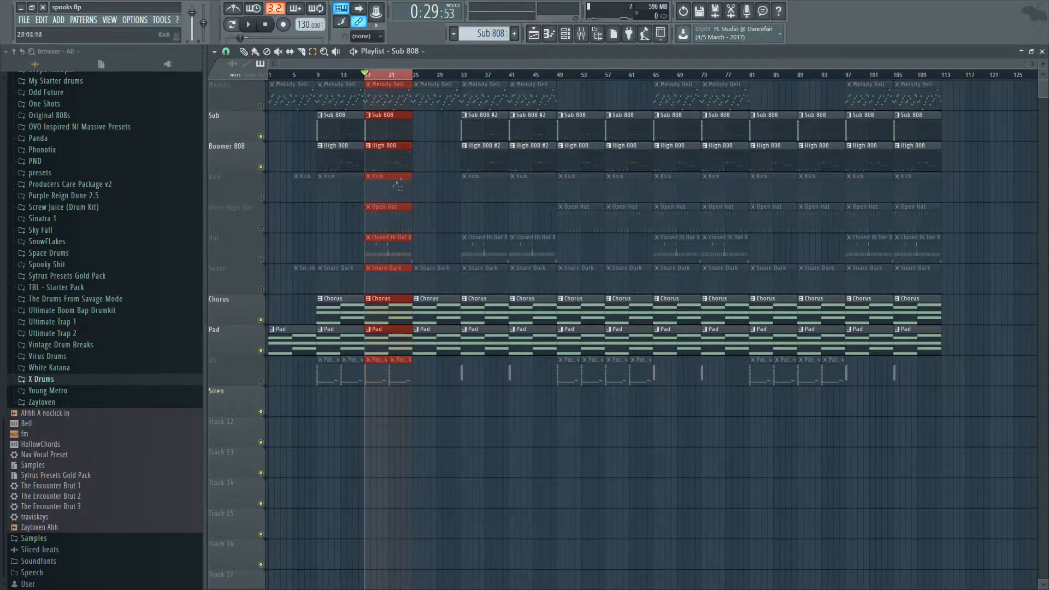
pyautogui.click(261, 320)
pyautogui.click(260, 350)
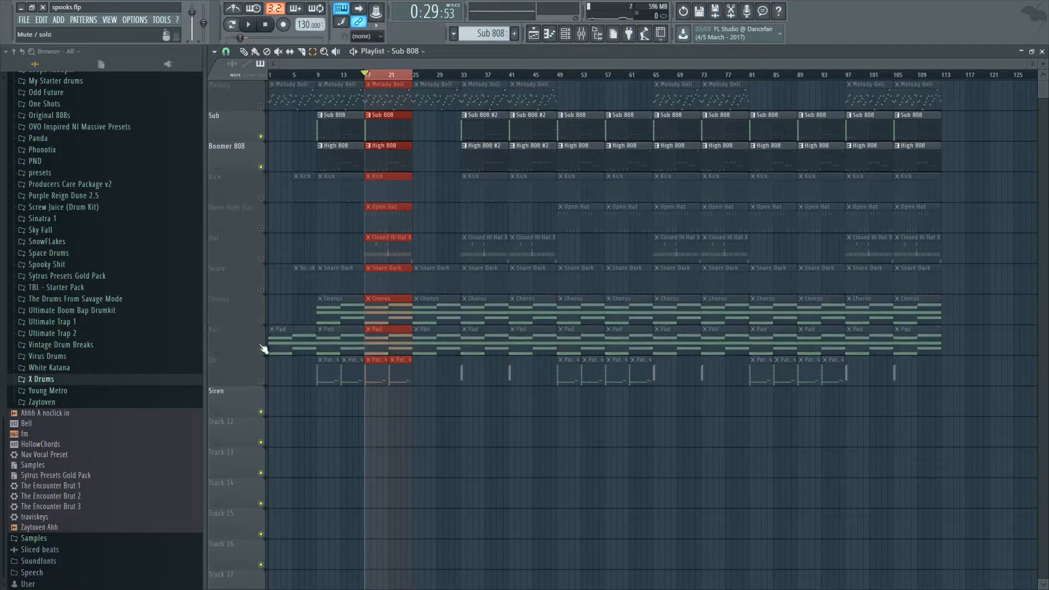
# Step: Play the selected bars and compare the 808s with the Boomer 808 track muted and unmuted
pyautogui.scroll(3, 570, 178)
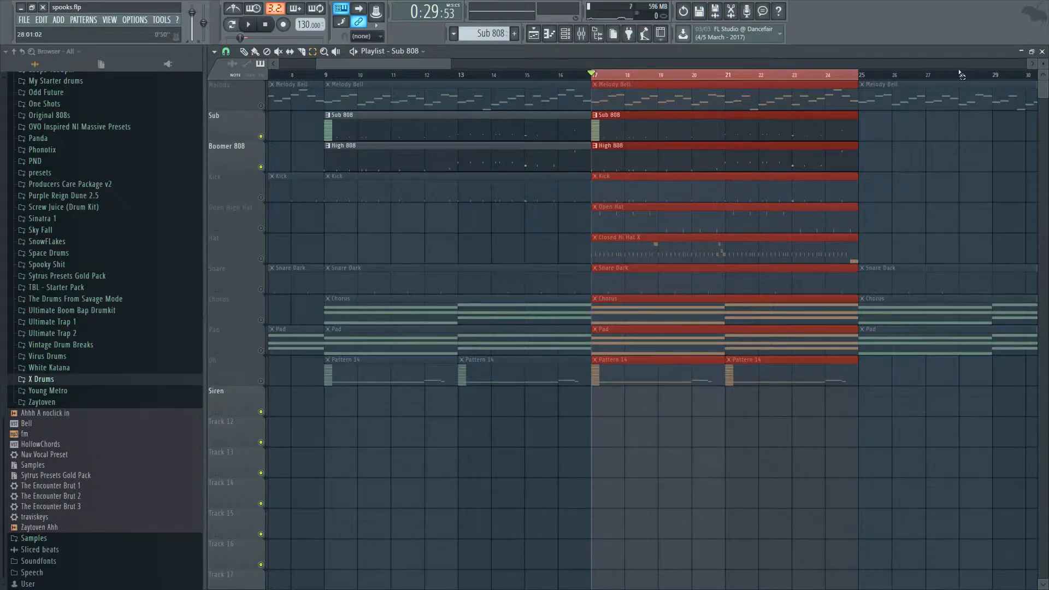
pyautogui.click(248, 24)
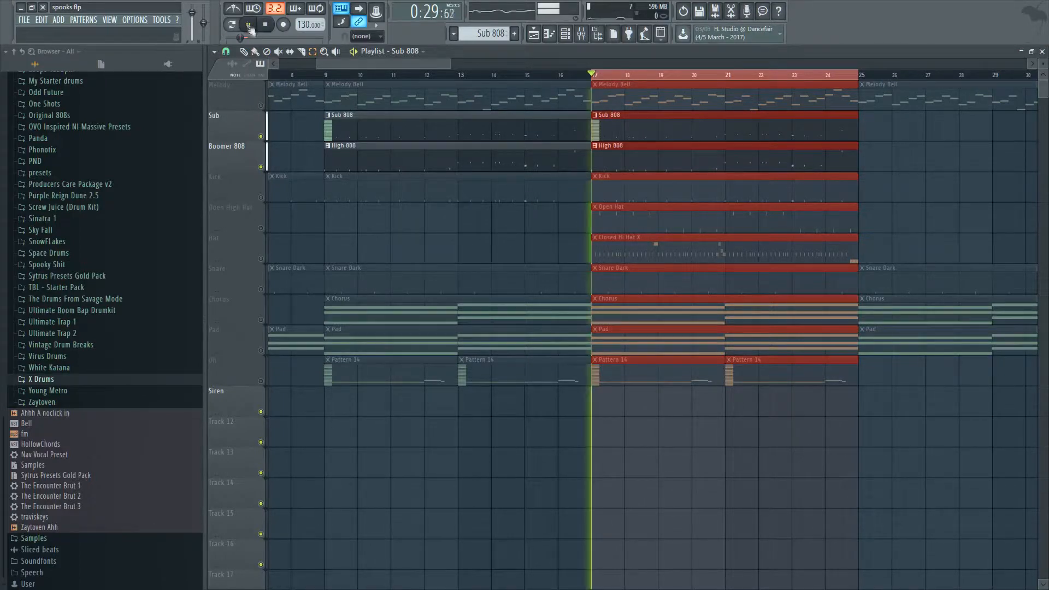
pyautogui.click(261, 167)
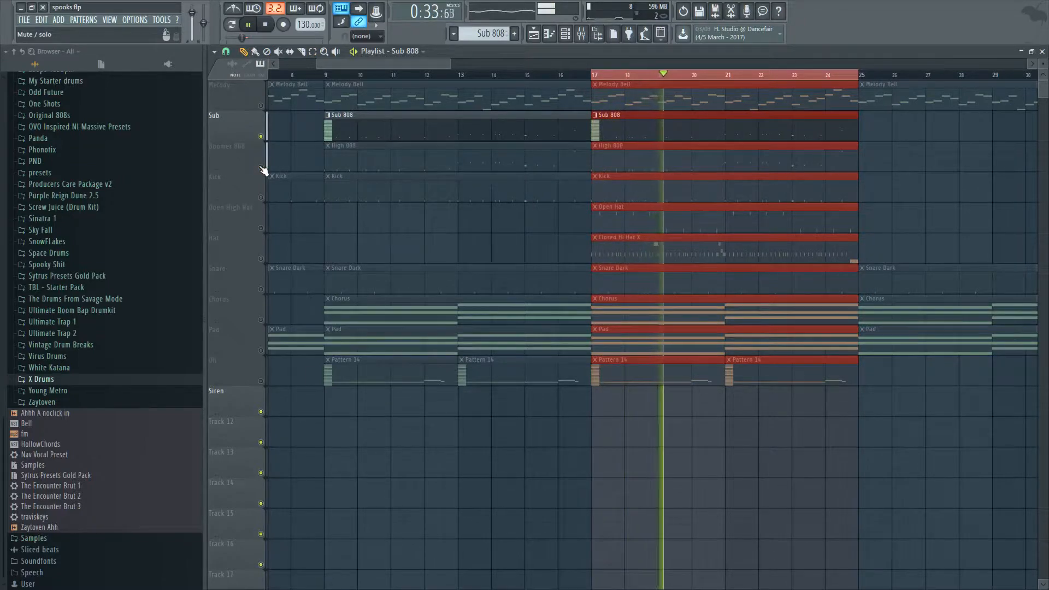
pyautogui.click(261, 166)
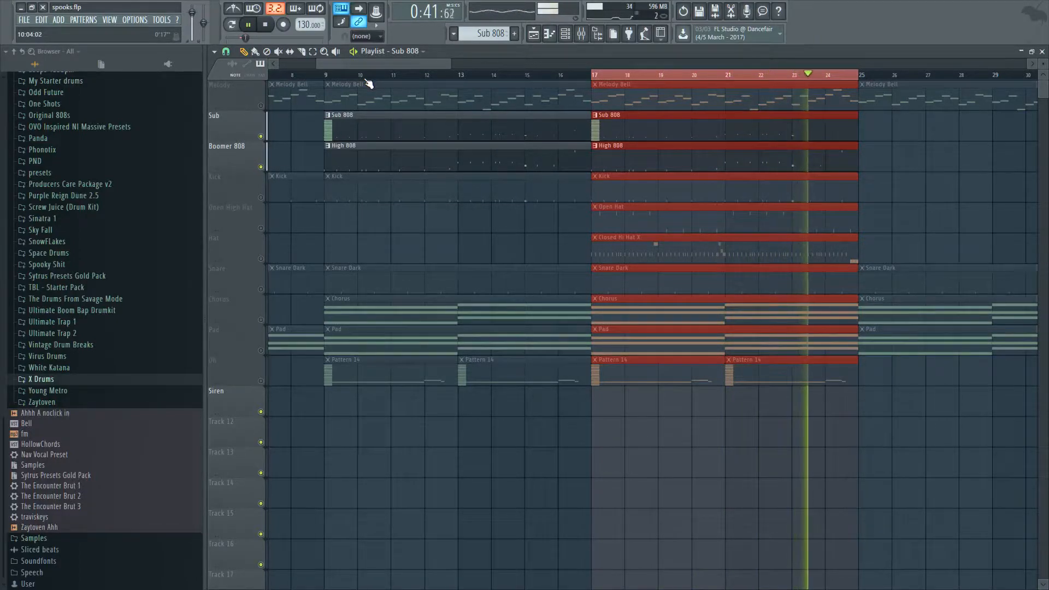
pyautogui.click(264, 24)
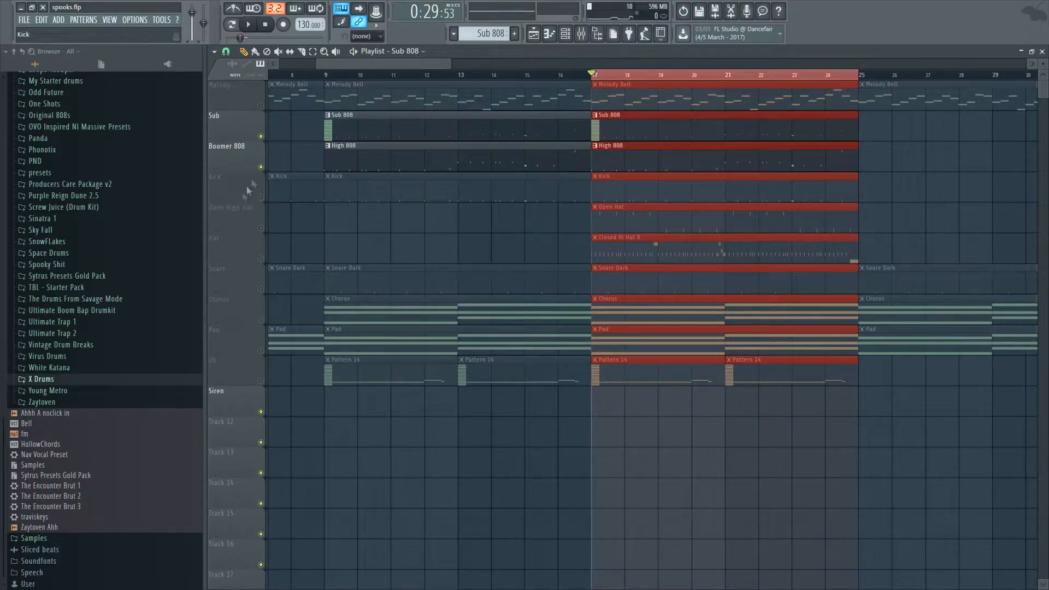
# Step: Switch from the playlist to the mixer and examine the FabFilter Pro-Q 2 curve on the 2nd 808 track
pyautogui.click(1042, 52)
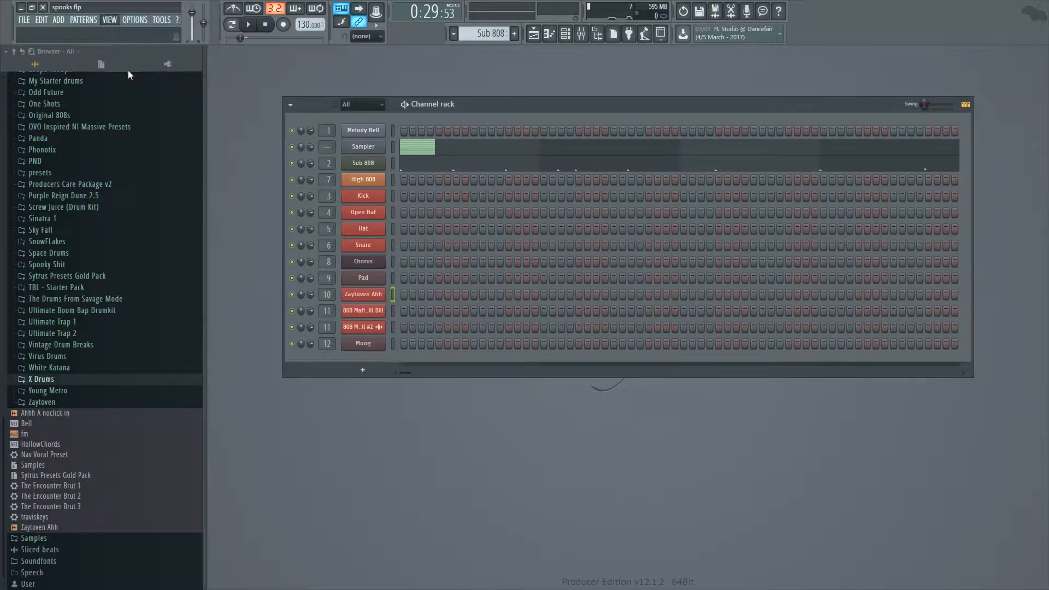
pyautogui.press('F9')
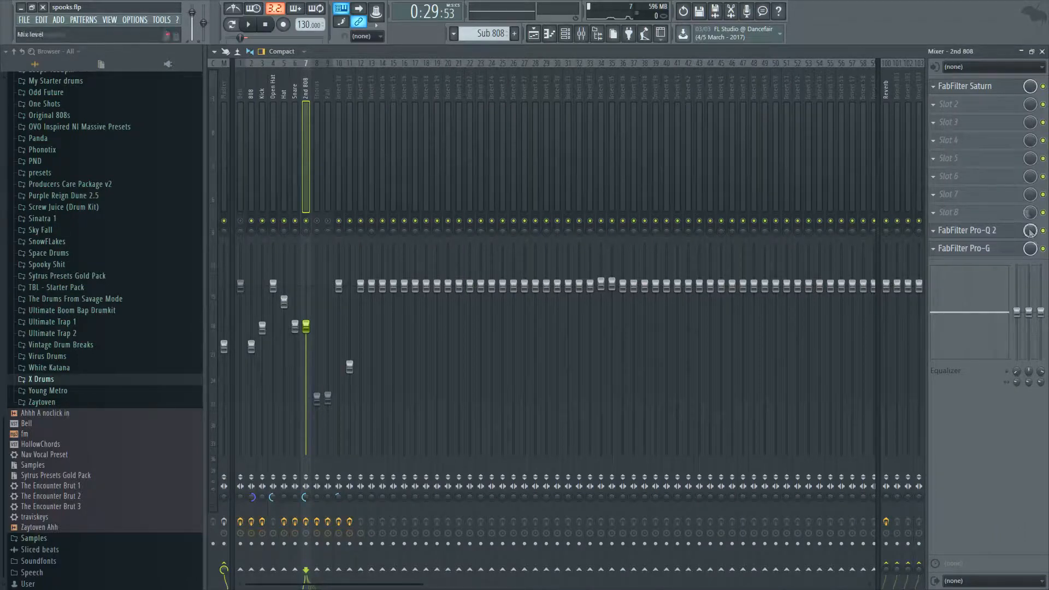
pyautogui.click(981, 234)
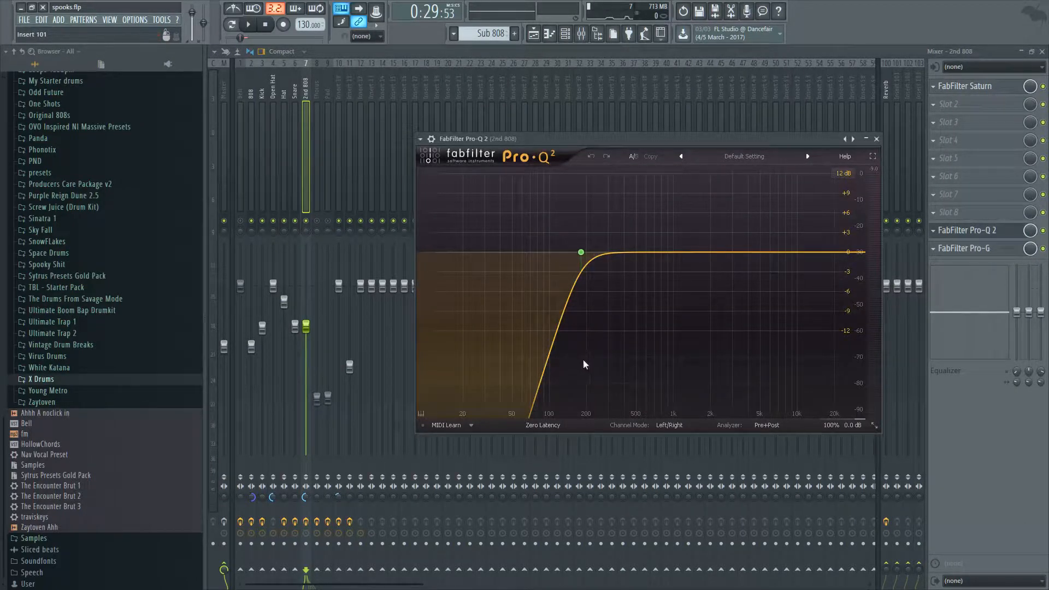
# Step: Solo the 2nd 808 mixer track and audition it briefly
pyautogui.rightClick(307, 219)
pyautogui.click(248, 25)
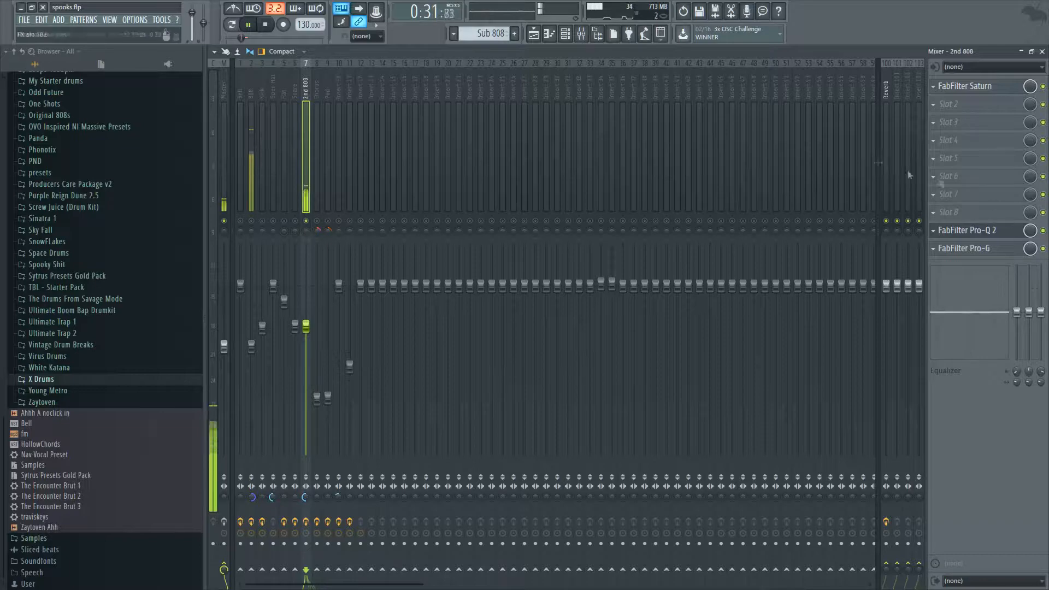
pyautogui.click(265, 25)
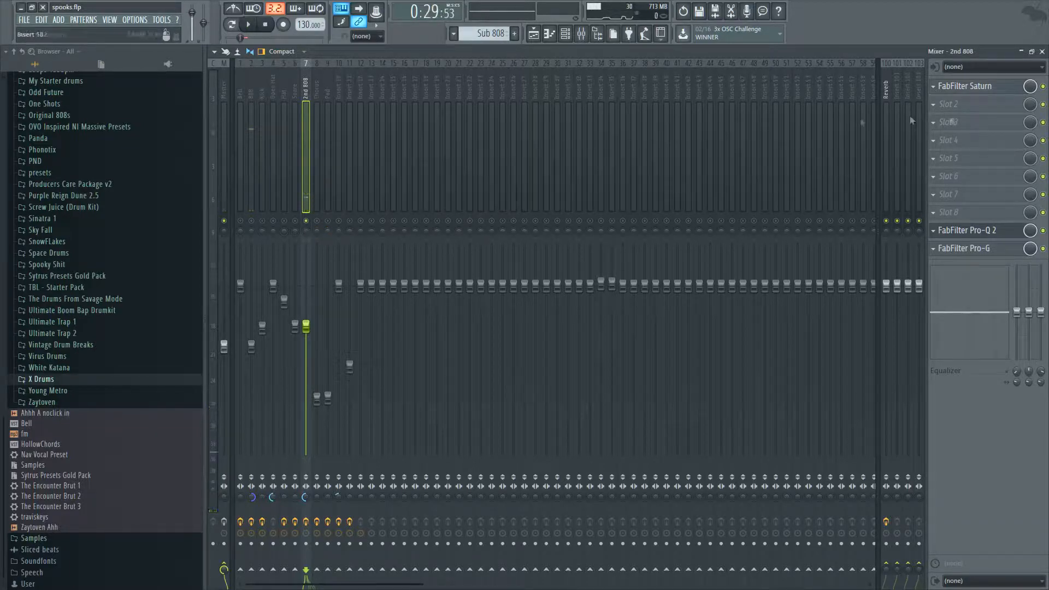
# Step: Examine the FabFilter Saturn settings on the 2nd 808 track, and check the effect chain of the 808 track
pyautogui.click(972, 94)
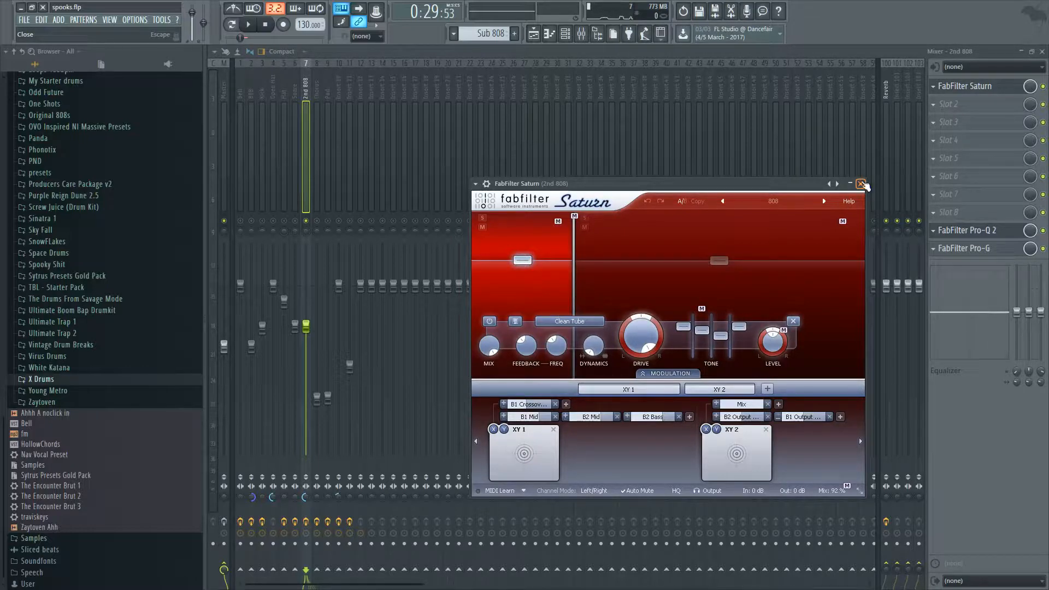
pyautogui.click(861, 184)
pyautogui.click(251, 131)
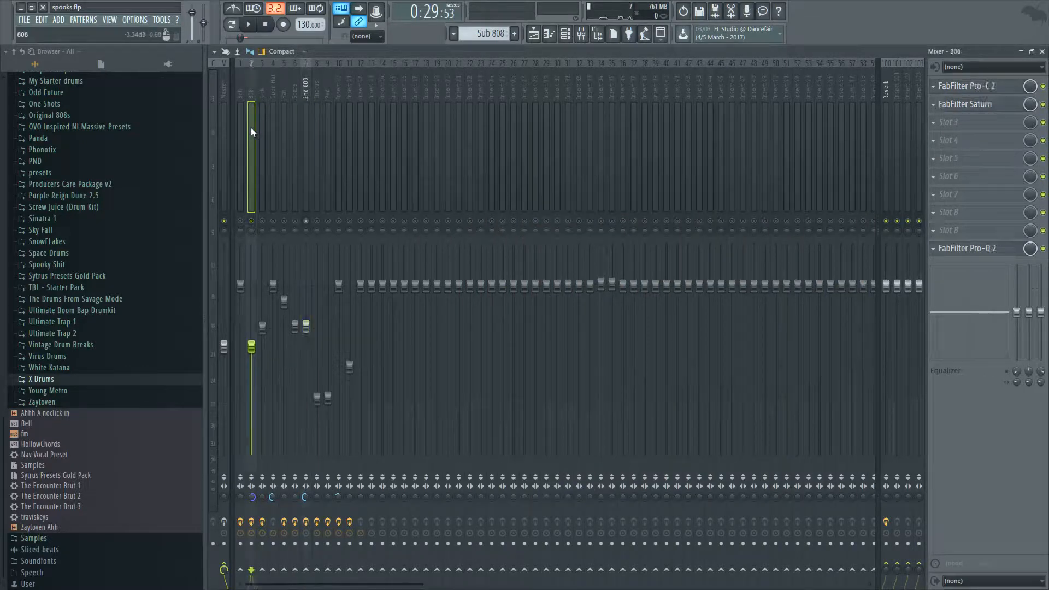
# Step: Return to the 2nd 808 track and review its low-cut curve in FabFilter Pro-Q 2
pyautogui.click(306, 132)
pyautogui.click(953, 230)
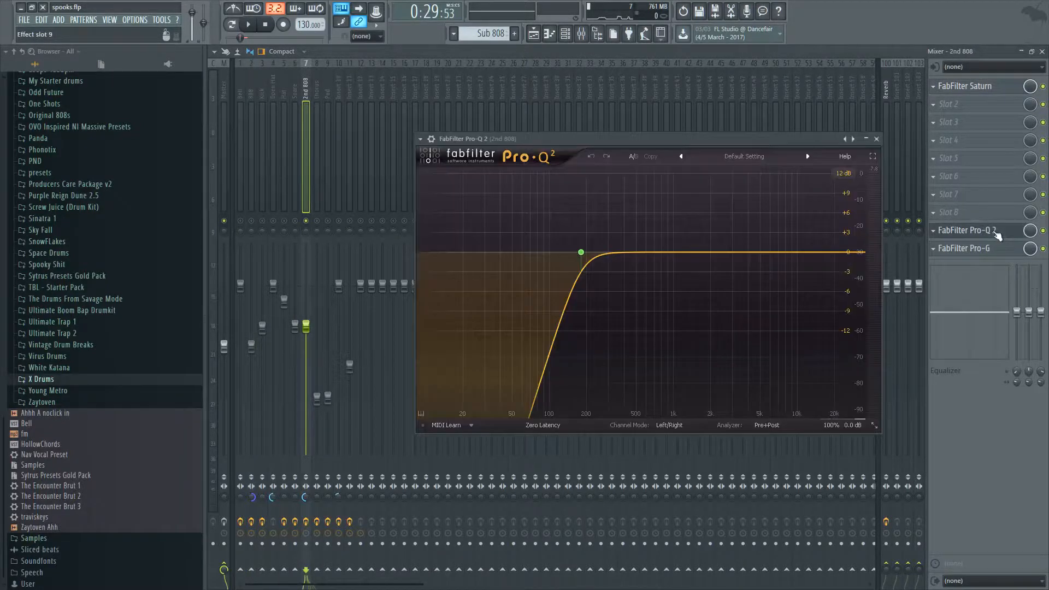
pyautogui.click(876, 138)
# Step: Examine the FabFilter Pro-G gate settings on the 2nd 808 track during a short playback, and close the plugin
pyautogui.click(970, 248)
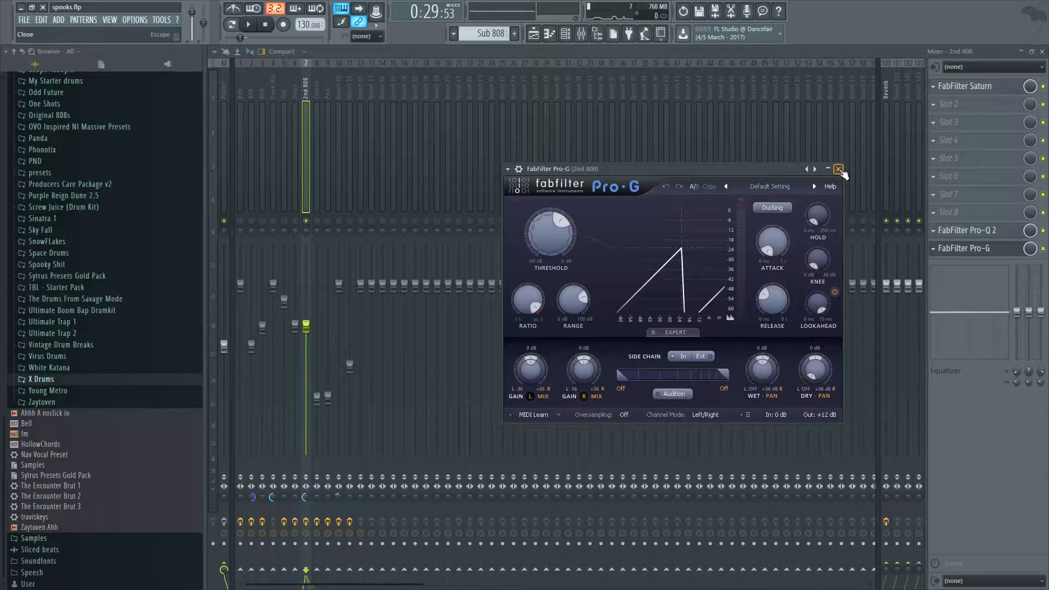
pyautogui.click(250, 26)
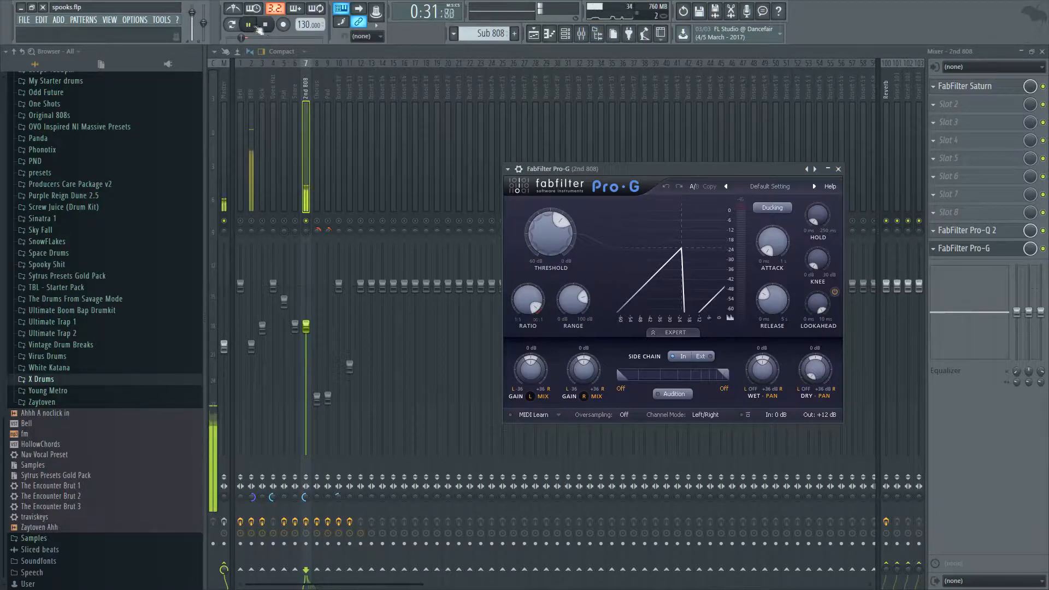
pyautogui.click(265, 24)
pyautogui.click(838, 168)
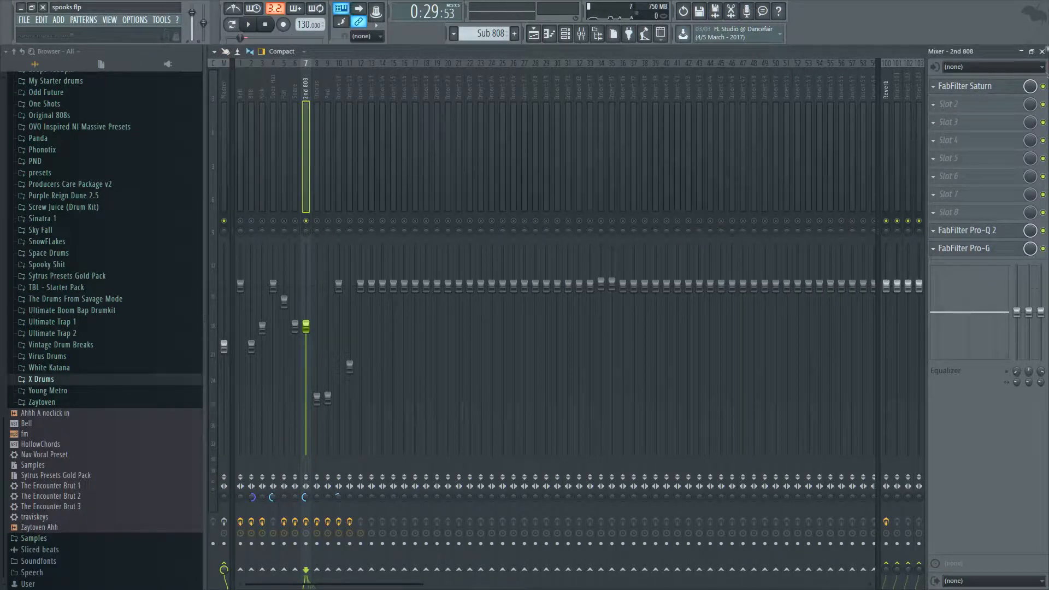
# Step: Close the mixer and compare the sampler settings of the High 808 and Sub 808 channels, including their polarity option
pyautogui.click(1041, 51)
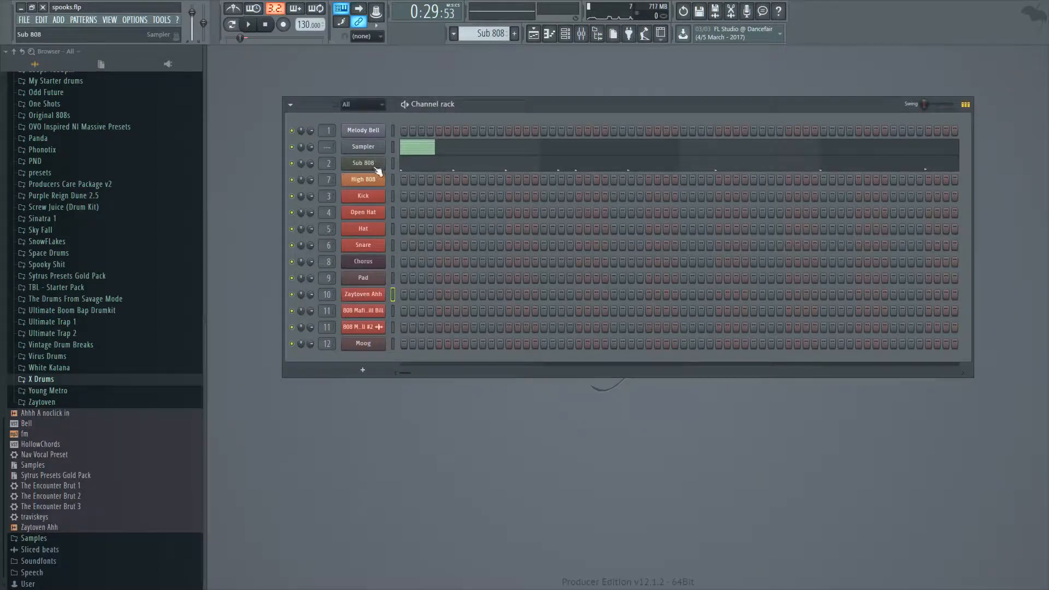
pyautogui.click(376, 180)
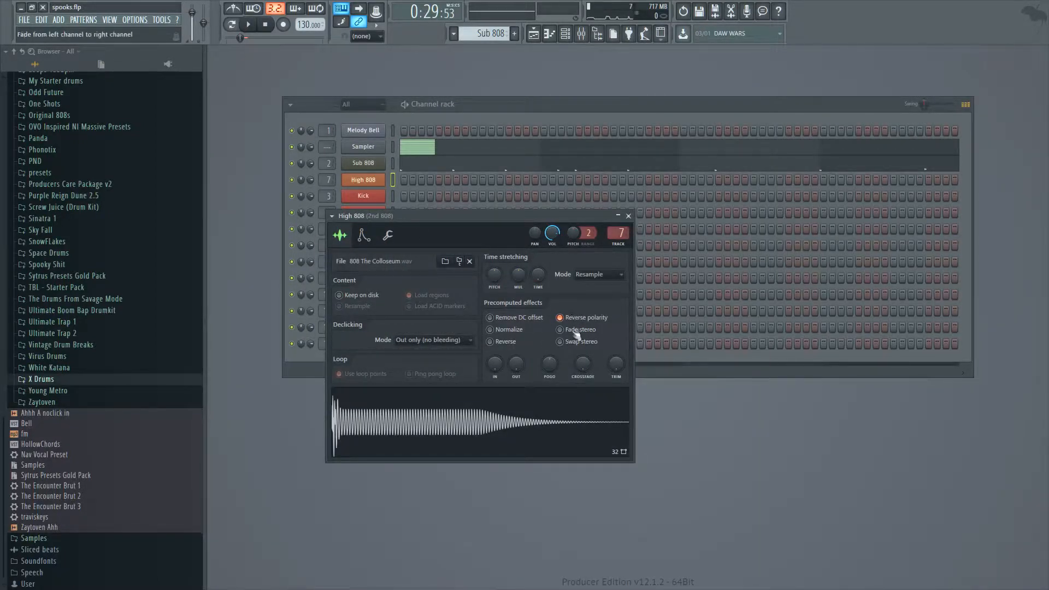
pyautogui.click(629, 217)
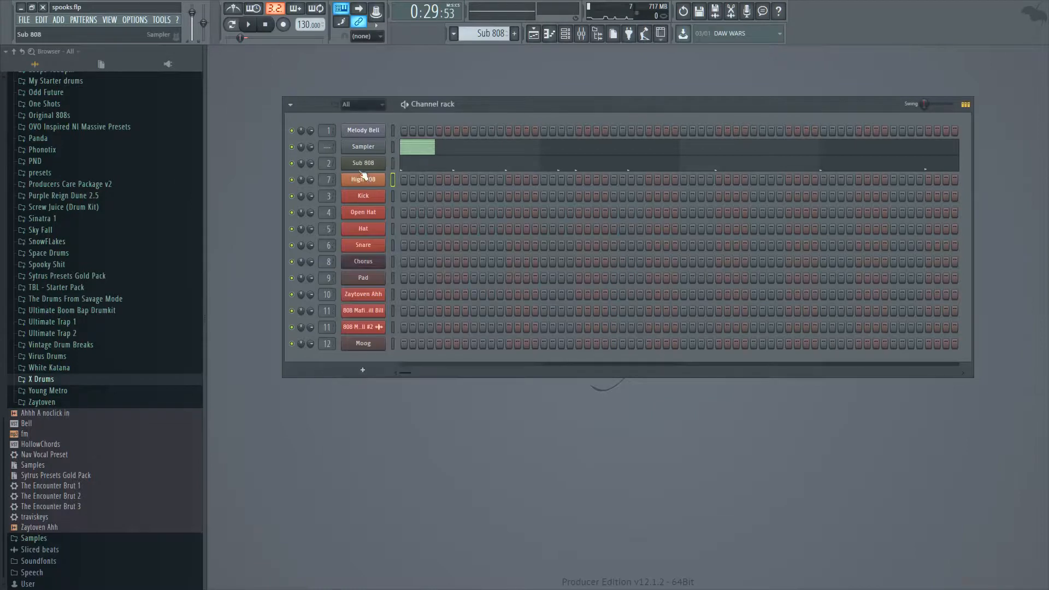
pyautogui.click(363, 163)
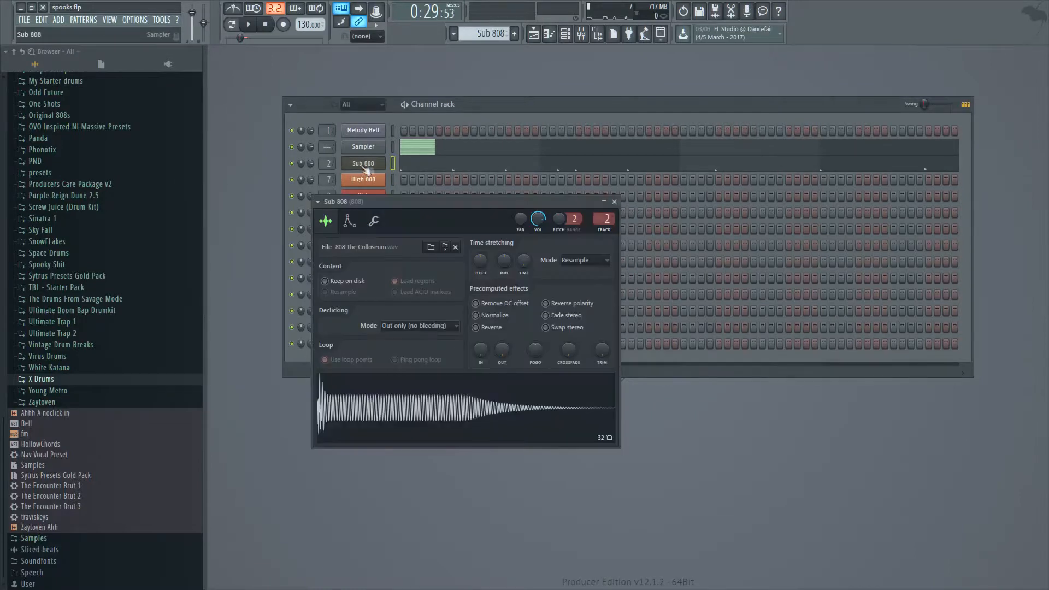
pyautogui.click(614, 203)
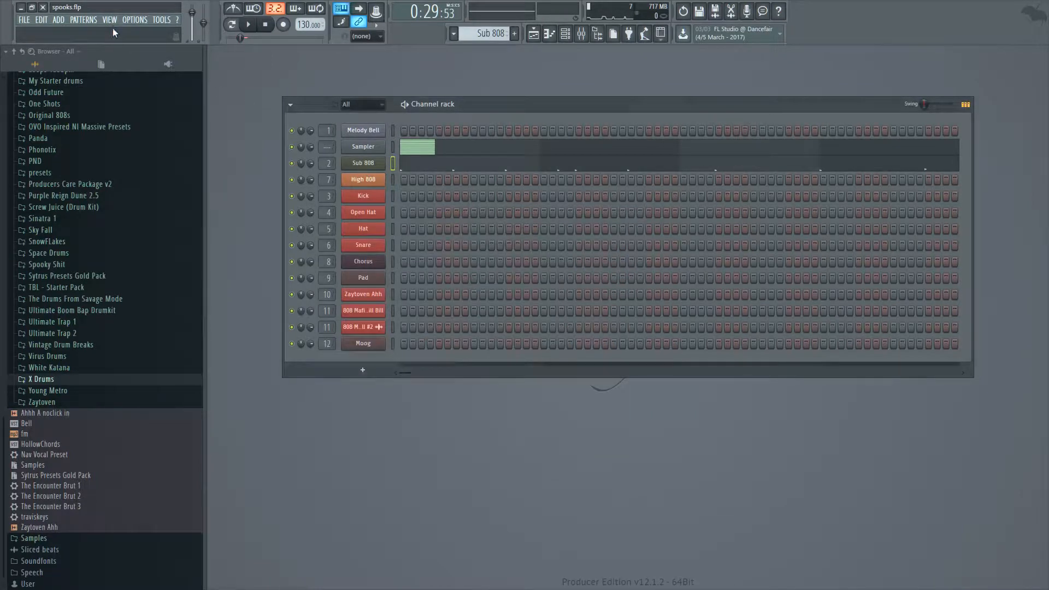
# Step: Unmute the 808 mixer track and audition it during playback with the 2nd 808 track muted and unmuted
pyautogui.press('F9')
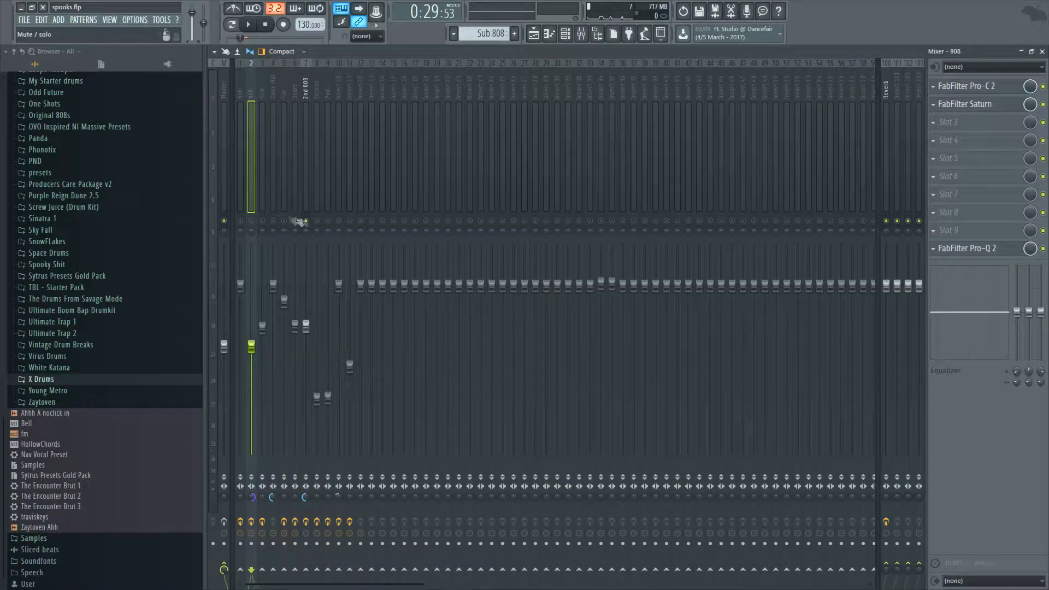
pyautogui.click(252, 222)
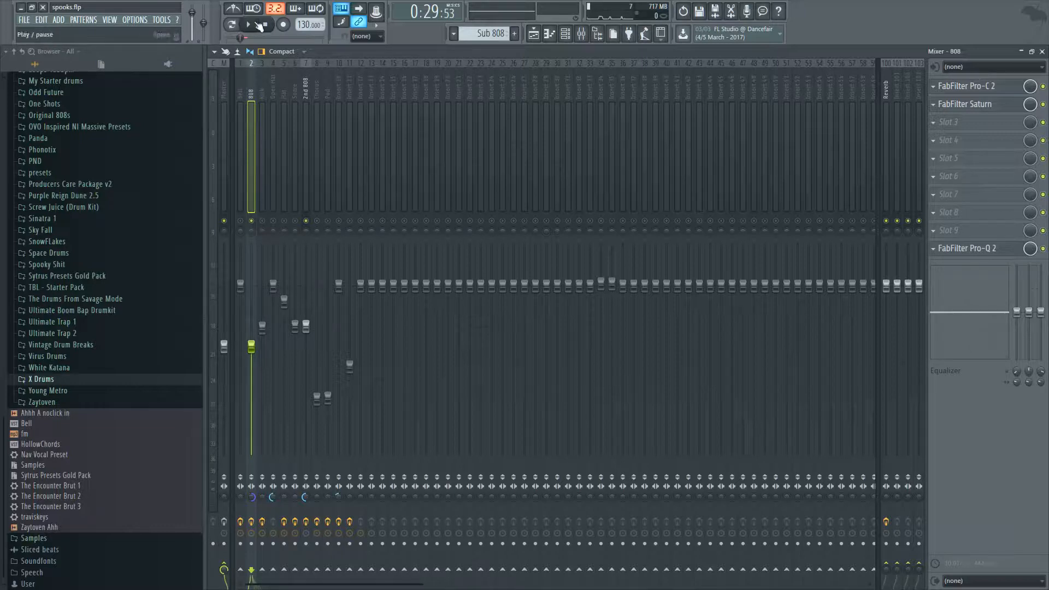
pyautogui.press('space')
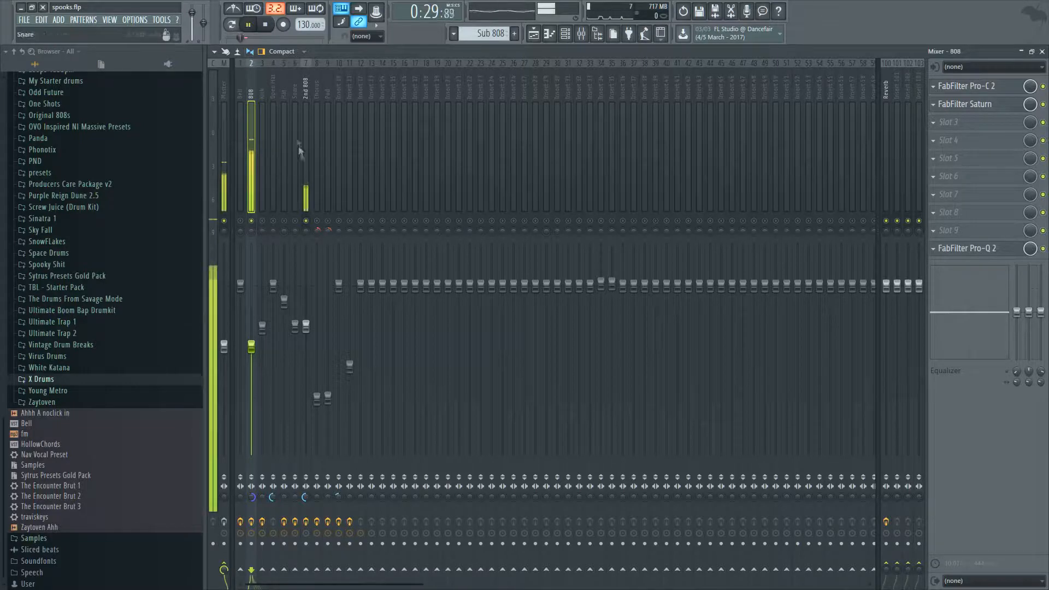
pyautogui.click(307, 221)
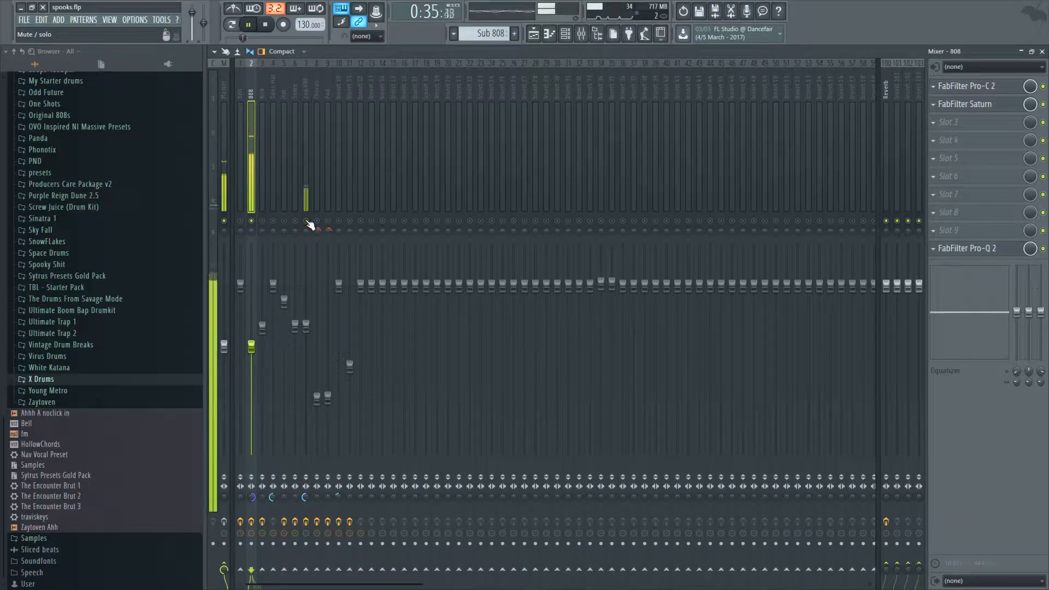
pyautogui.click(308, 221)
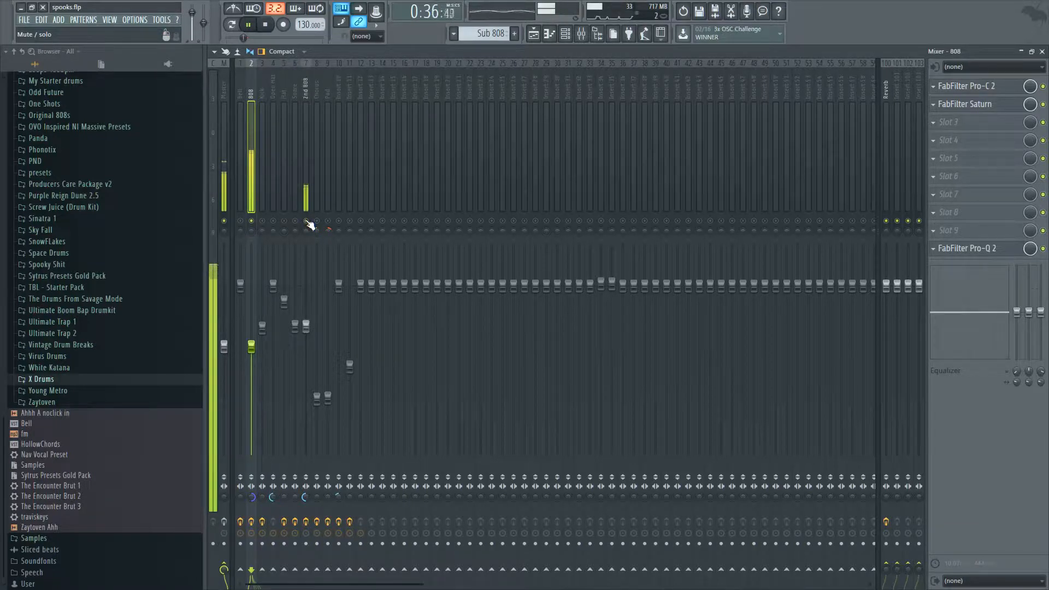
pyautogui.click(267, 24)
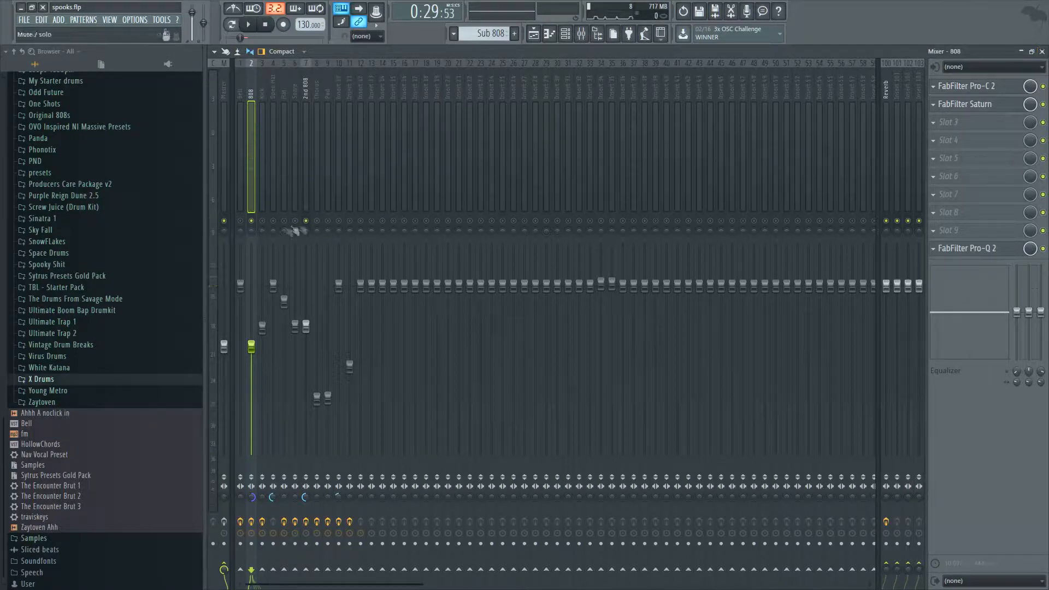
# Step: Mute both 808 mixer tracks, activate the Kick track, and examine its Maximus settings
pyautogui.click(252, 220)
pyautogui.click(306, 221)
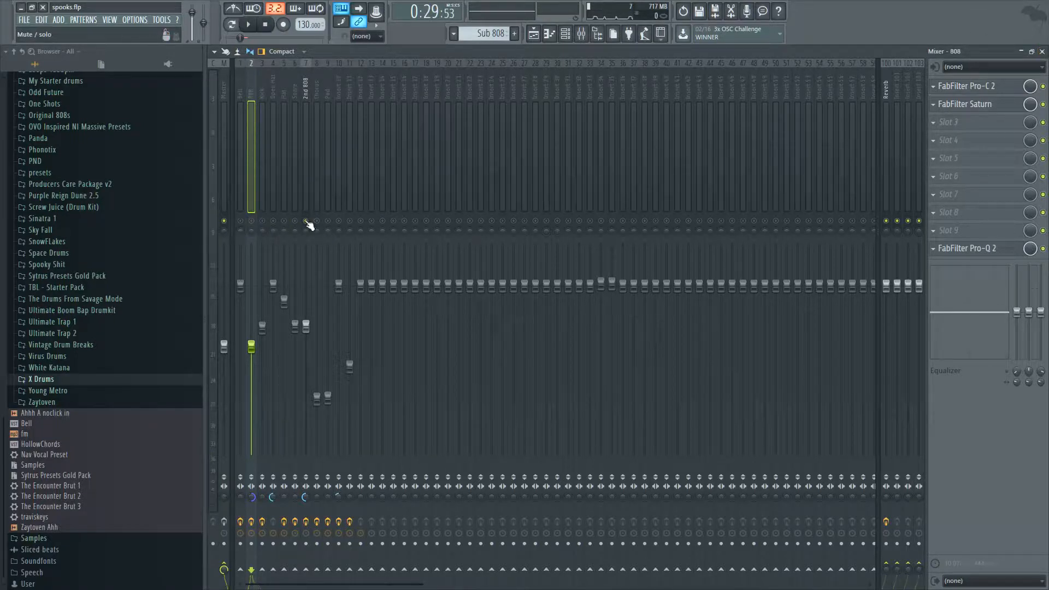
pyautogui.click(264, 208)
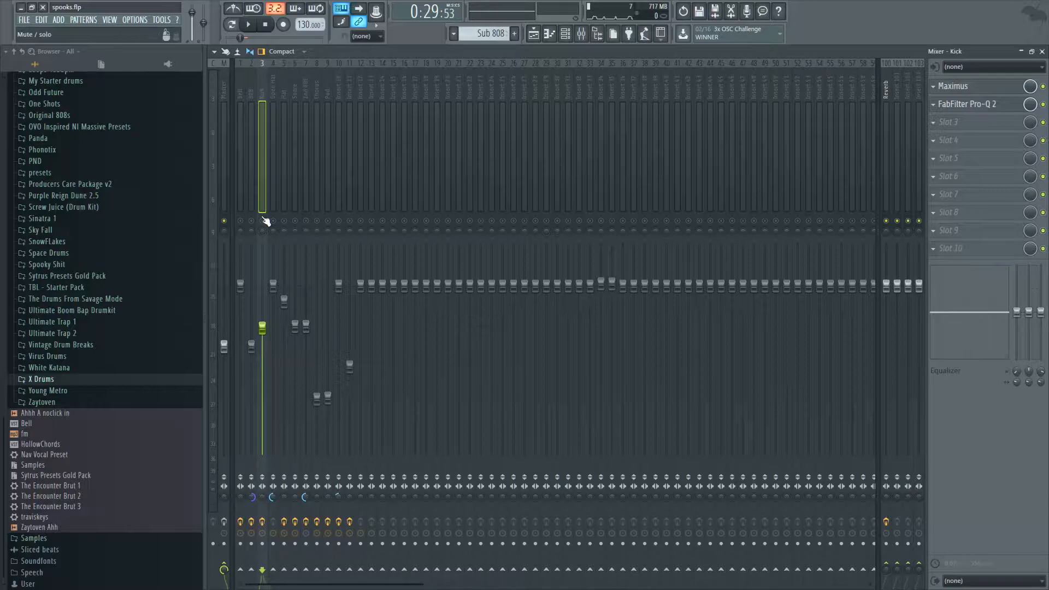
pyautogui.click(969, 92)
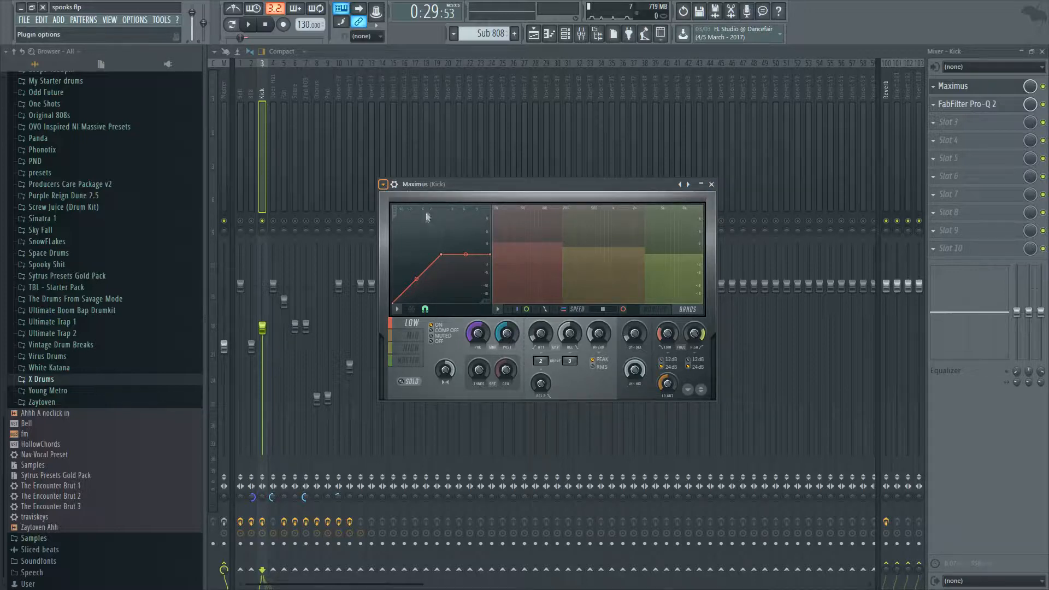
pyautogui.click(712, 184)
# Step: Place the FabFilter Pro-Q 2 windows of the Kick and 808 tracks side by side to compare their EQ curves
pyautogui.click(962, 105)
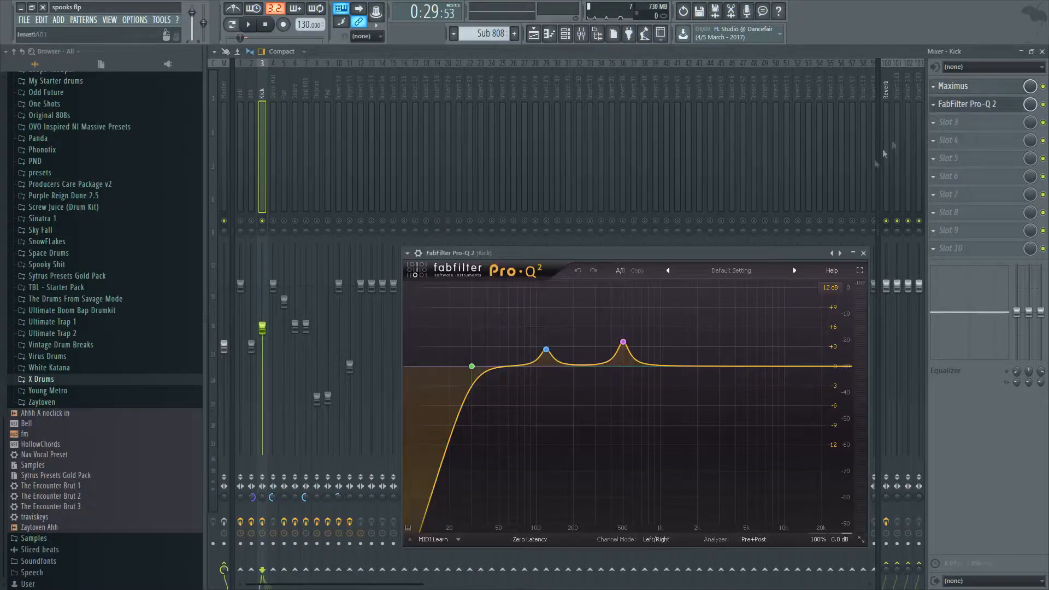
pyautogui.moveTo(681, 258); pyautogui.dragTo(836, 267)
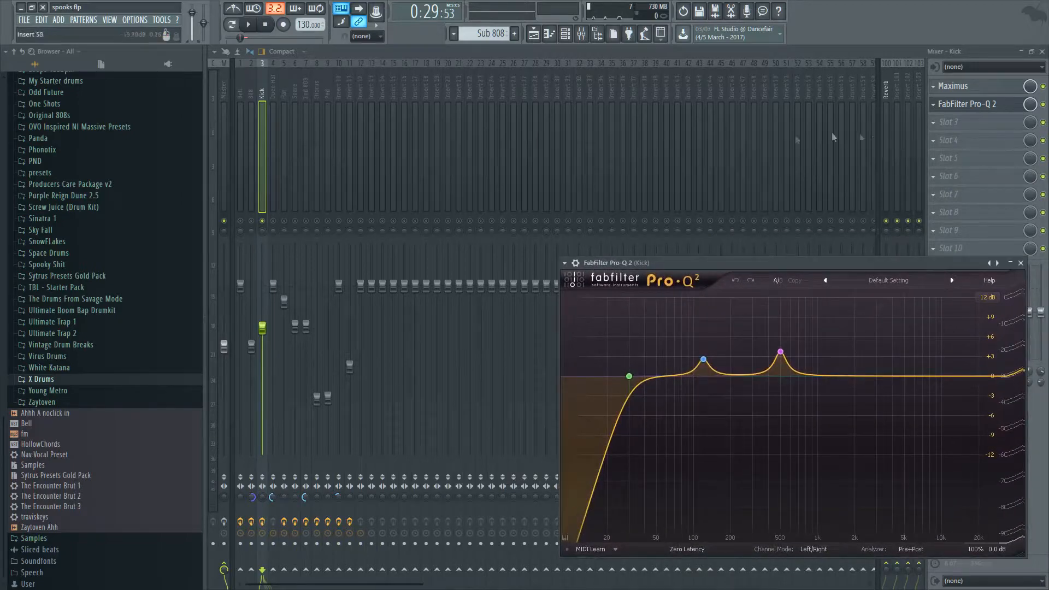
pyautogui.click(253, 137)
pyautogui.click(978, 248)
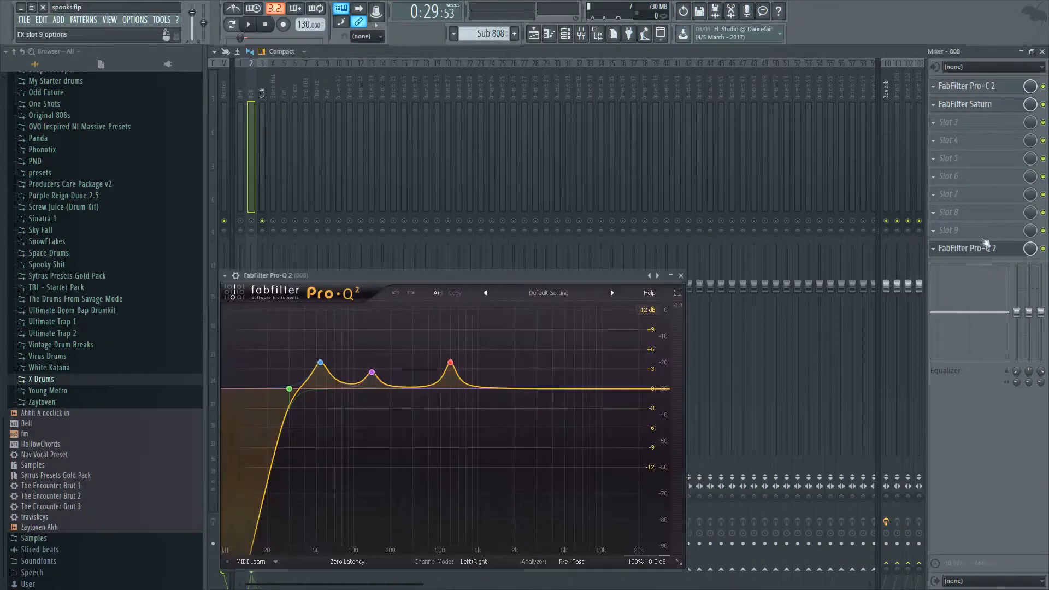
pyautogui.click(1042, 52)
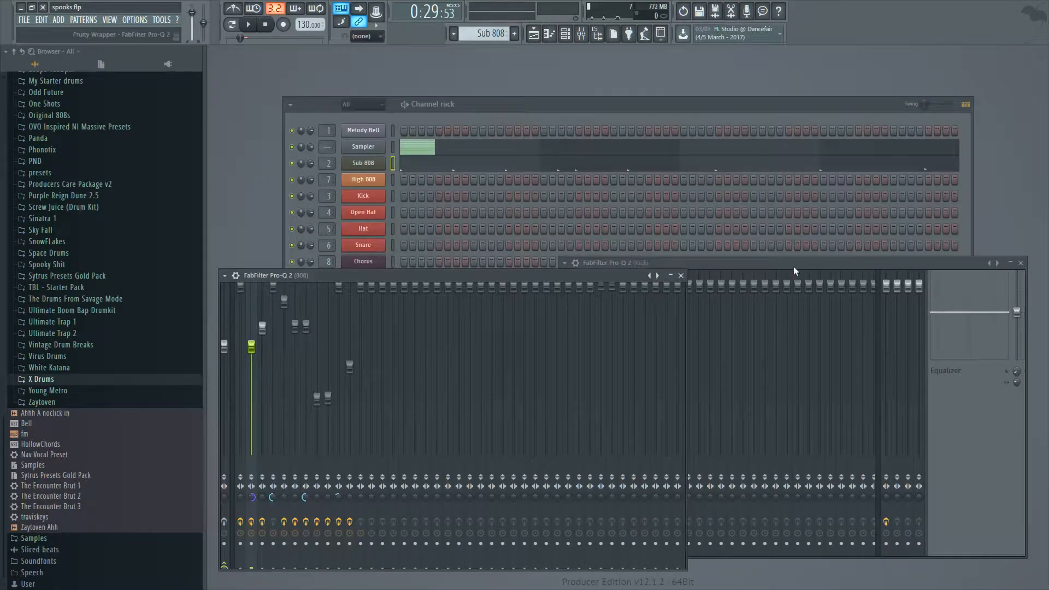
pyautogui.moveTo(793, 267); pyautogui.dragTo(714, 284)
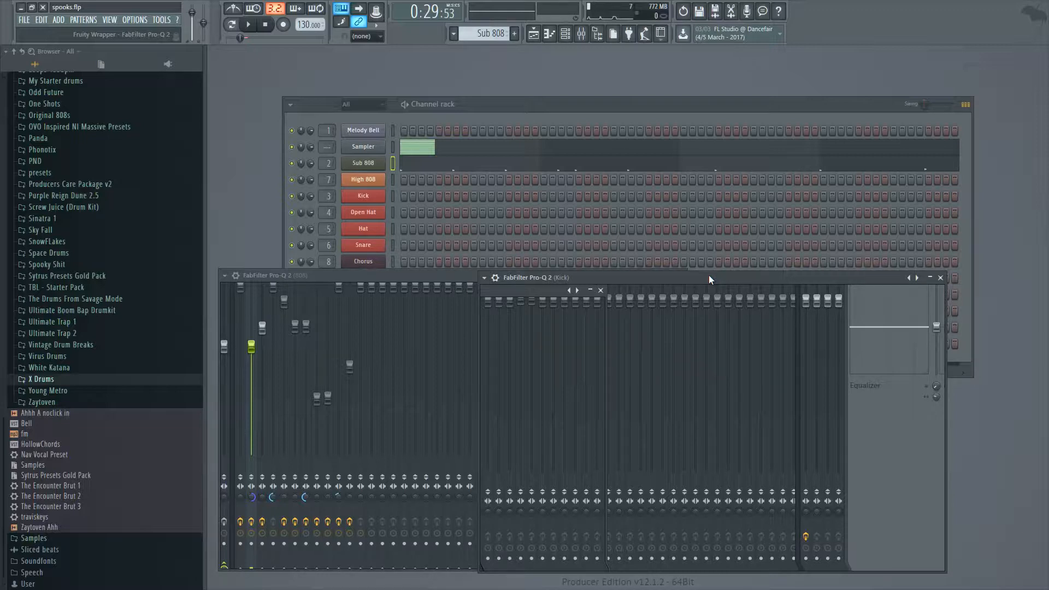
pyautogui.moveTo(584, 280); pyautogui.dragTo(628, 271)
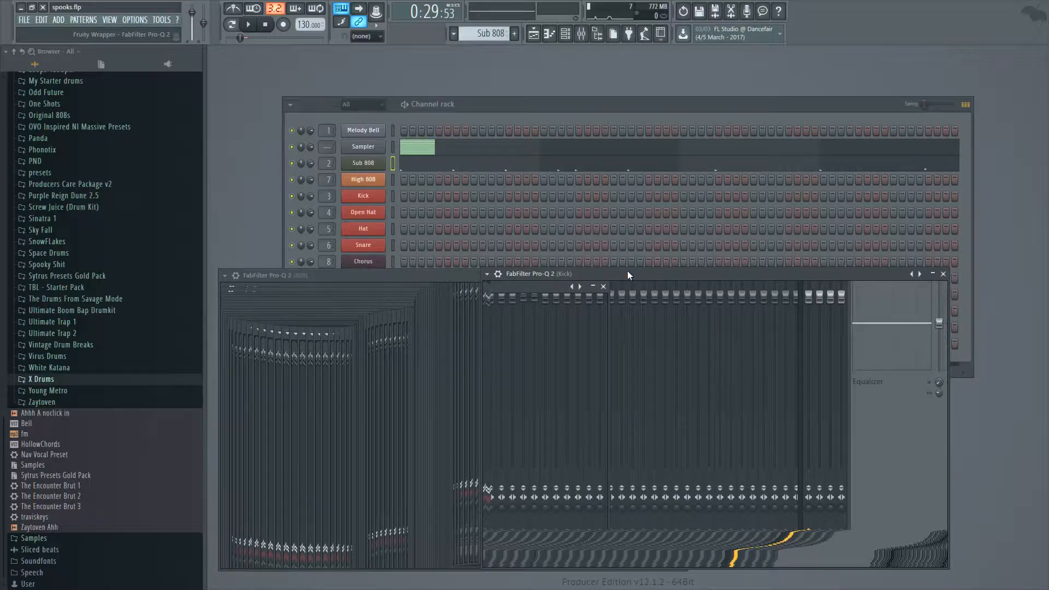
# Step: Unmute the Kick track in the playlist and audition it with the 808s while toggling the kick's FabFilter Pro-Q 2
pyautogui.press('F5')
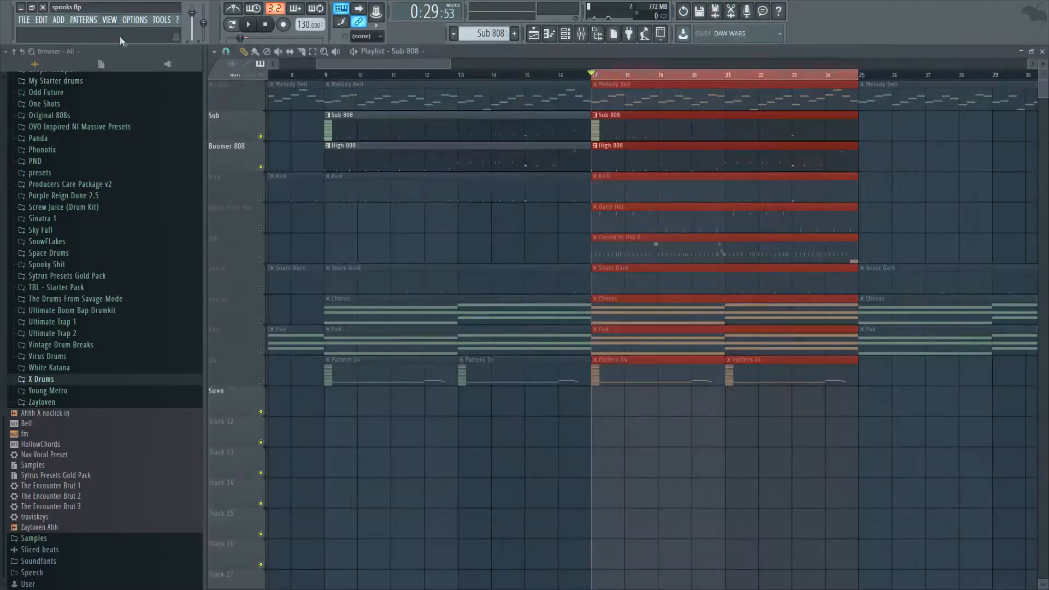
pyautogui.click(261, 197)
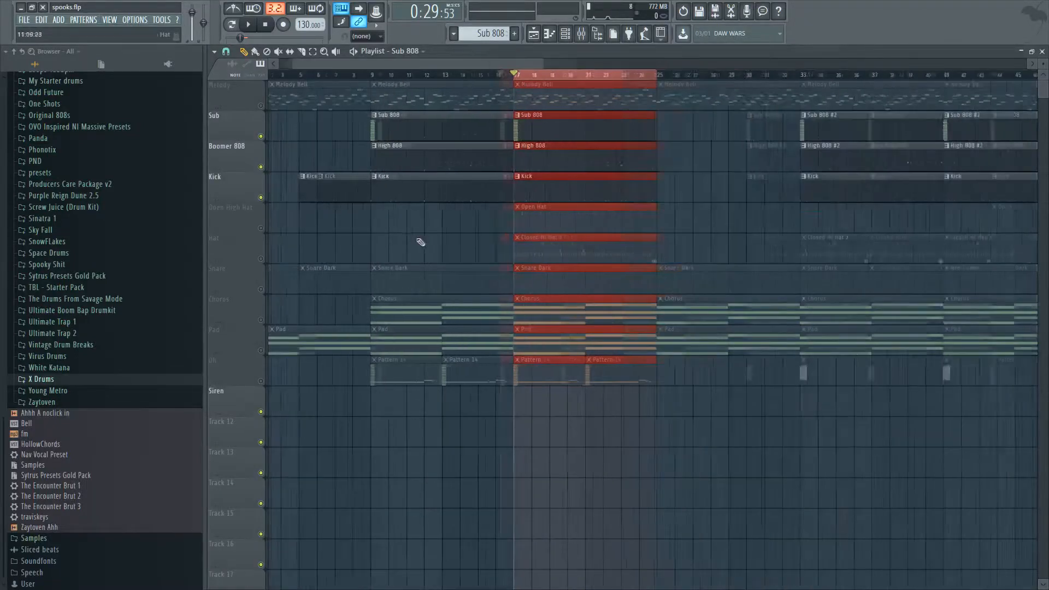
pyautogui.press('F9')
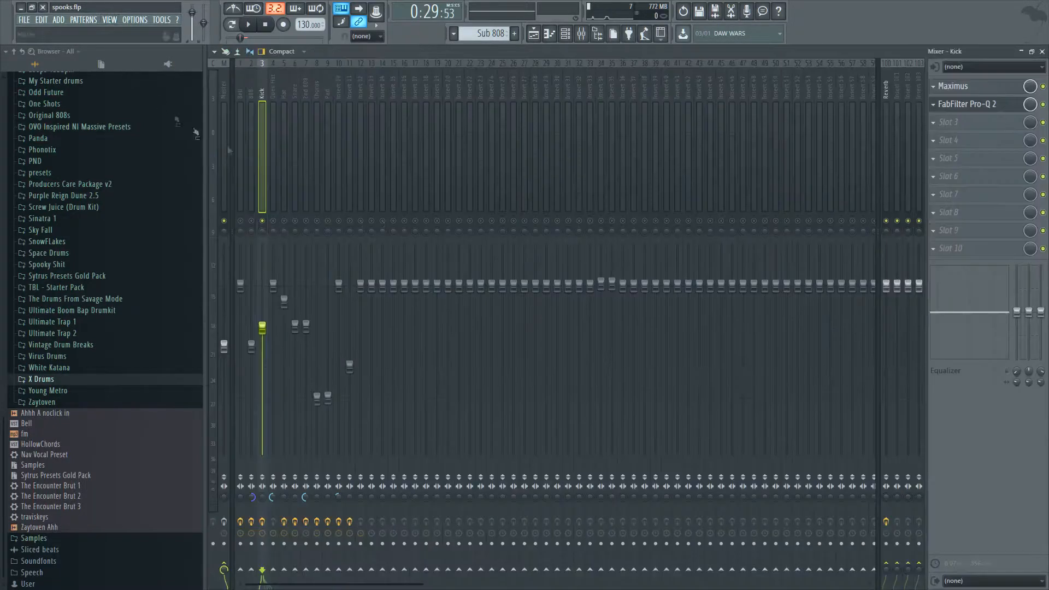
pyautogui.click(1042, 104)
pyautogui.press('space')
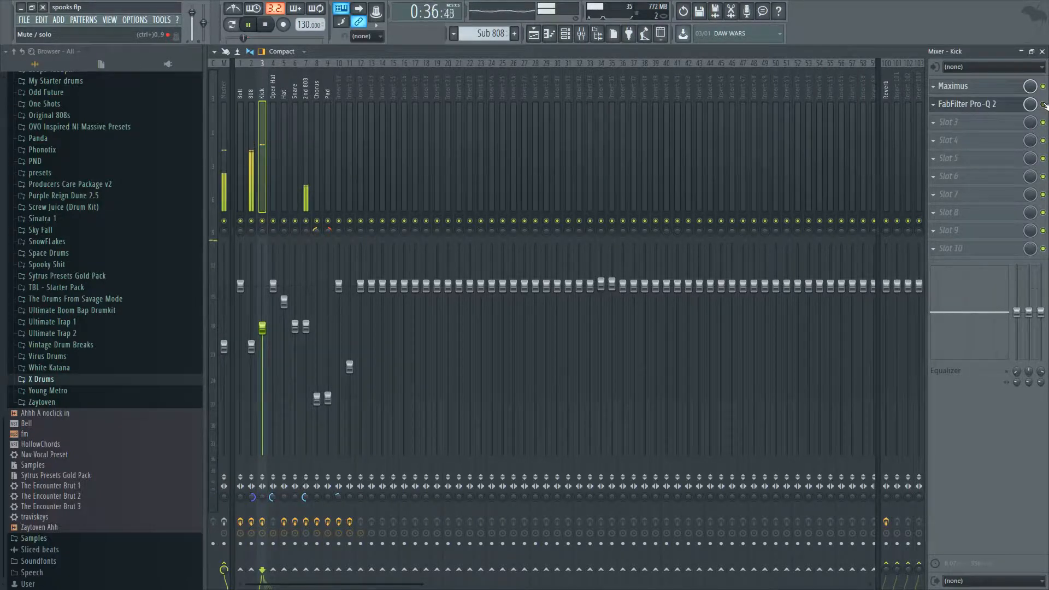
pyautogui.click(265, 24)
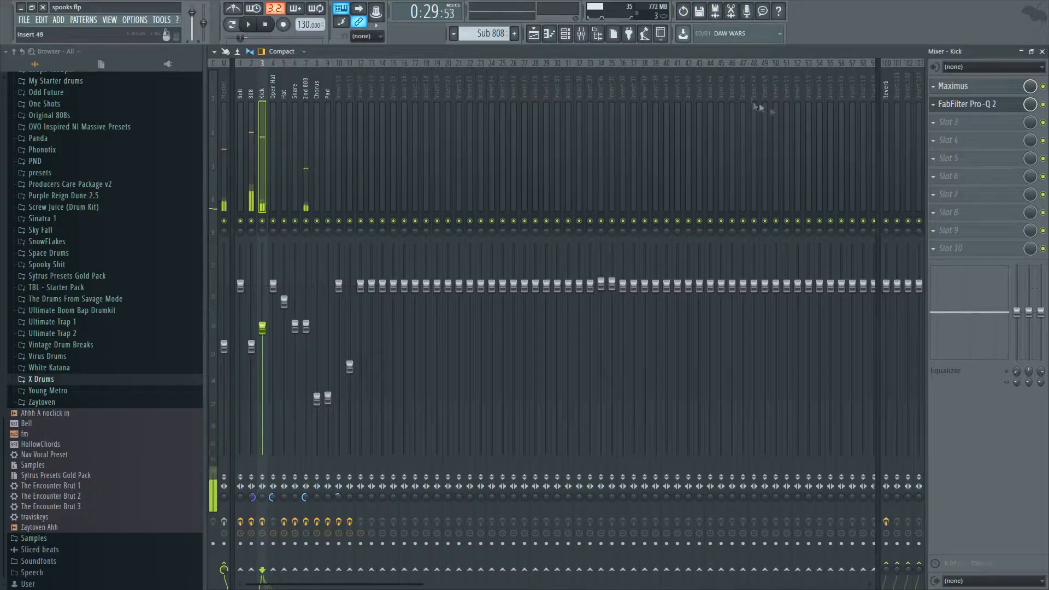
# Step: Close the mixer, the playlist and both FabFilter Pro-Q 2 windows, leaving the channel rack open
pyautogui.click(1043, 51)
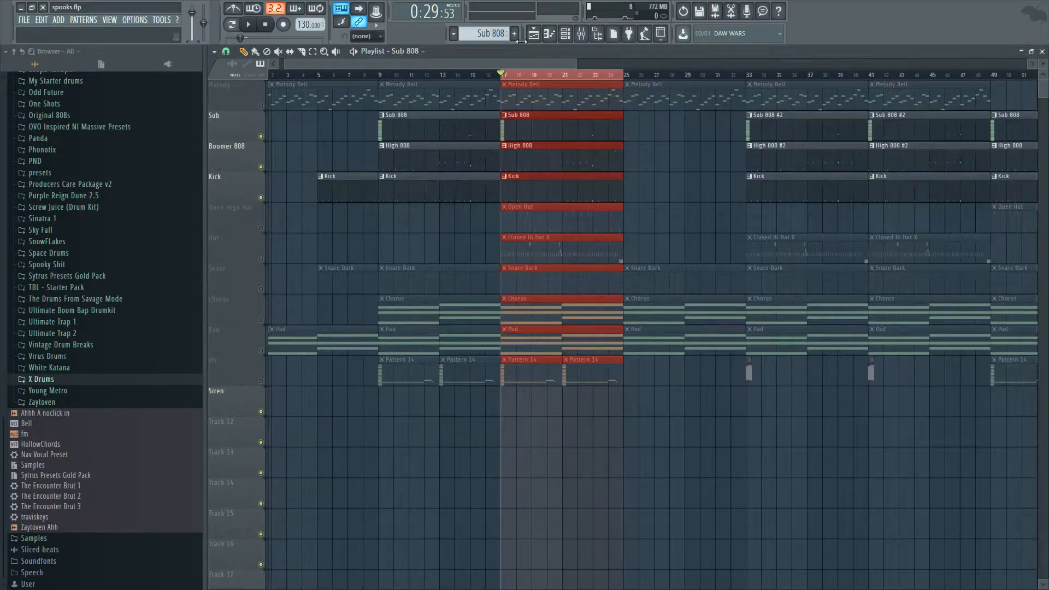
pyautogui.click(1042, 51)
pyautogui.click(953, 277)
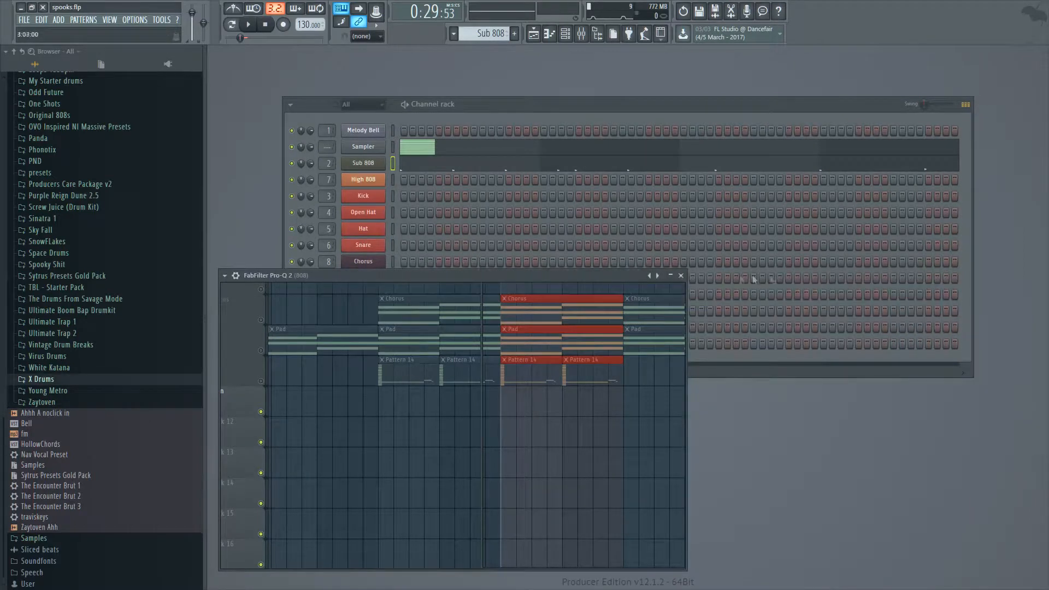
pyautogui.click(681, 276)
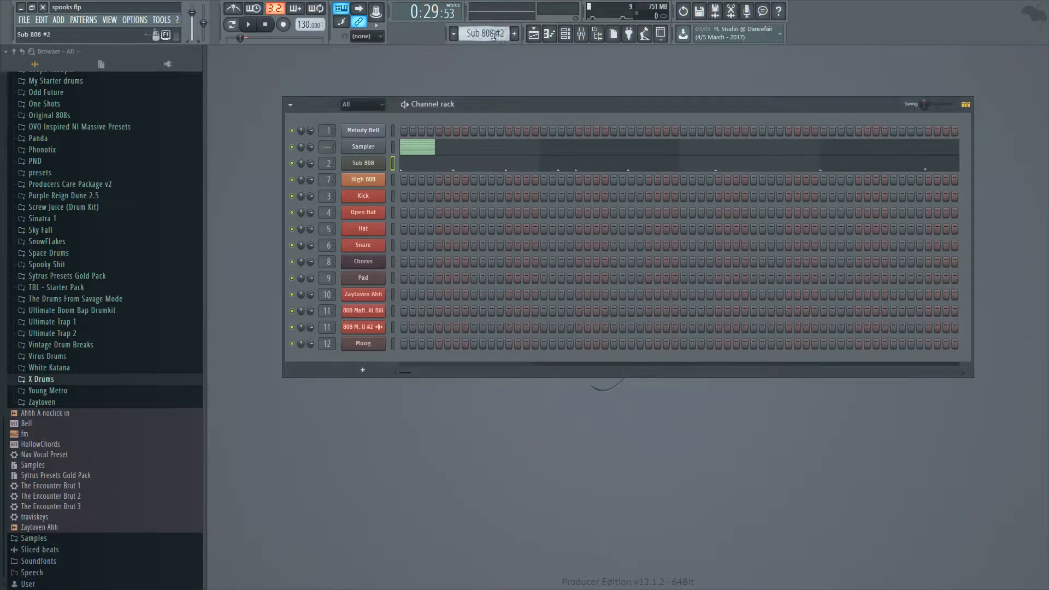
# Step: Switch to the Open Hat pattern and view the Open Hat channel's notes in the piano roll
pyautogui.scroll(-2, 489, 33)
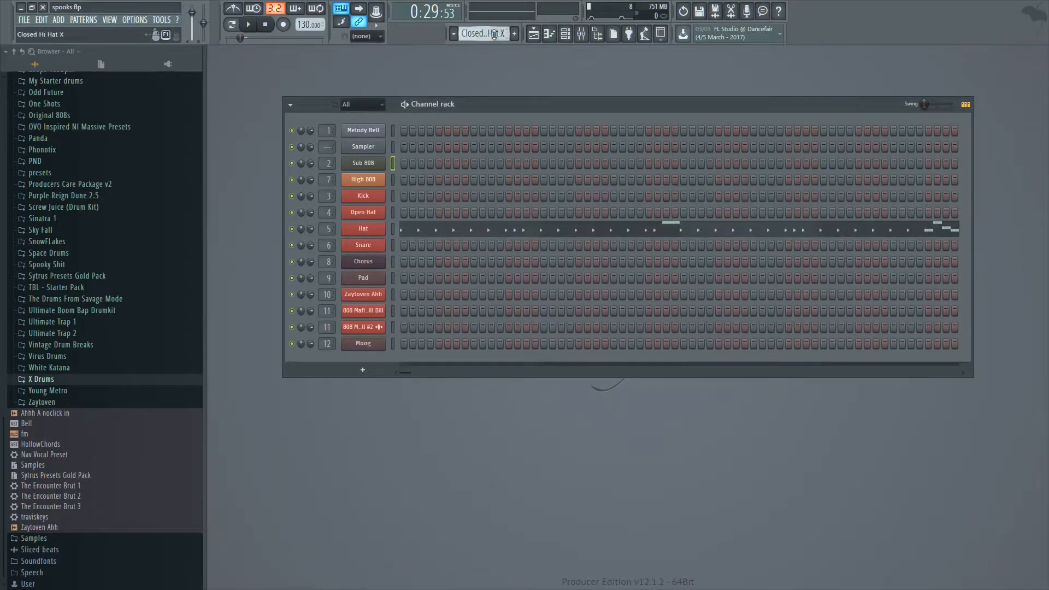
pyautogui.click(393, 215)
pyautogui.press('F7')
pyautogui.keyDown('ctrl'); pyautogui.scroll(-4, 450, 335); pyautogui.keyUp('ctrl')
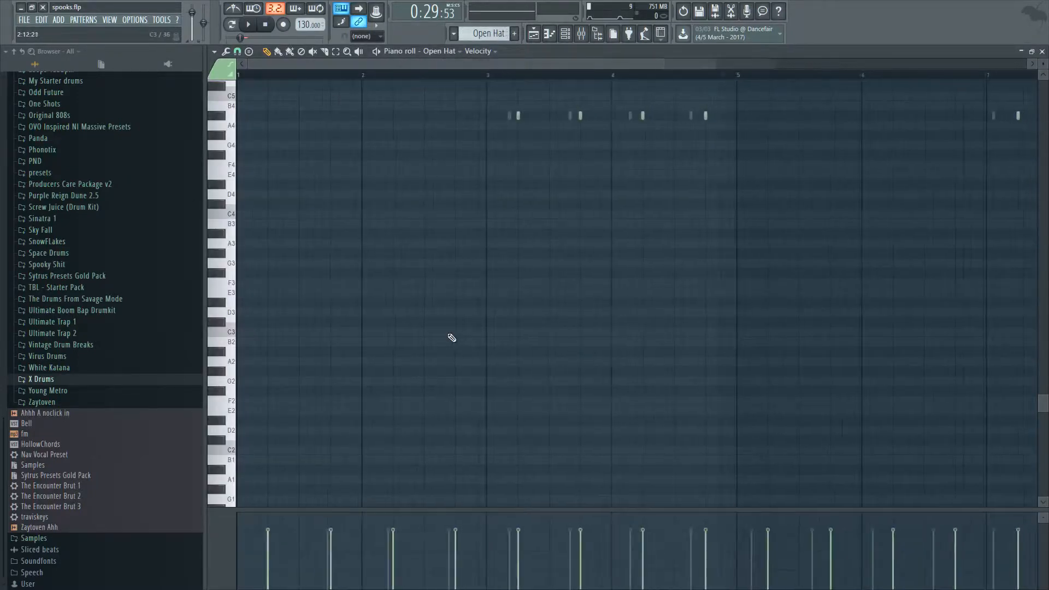
pyautogui.scroll(3, 450, 227)
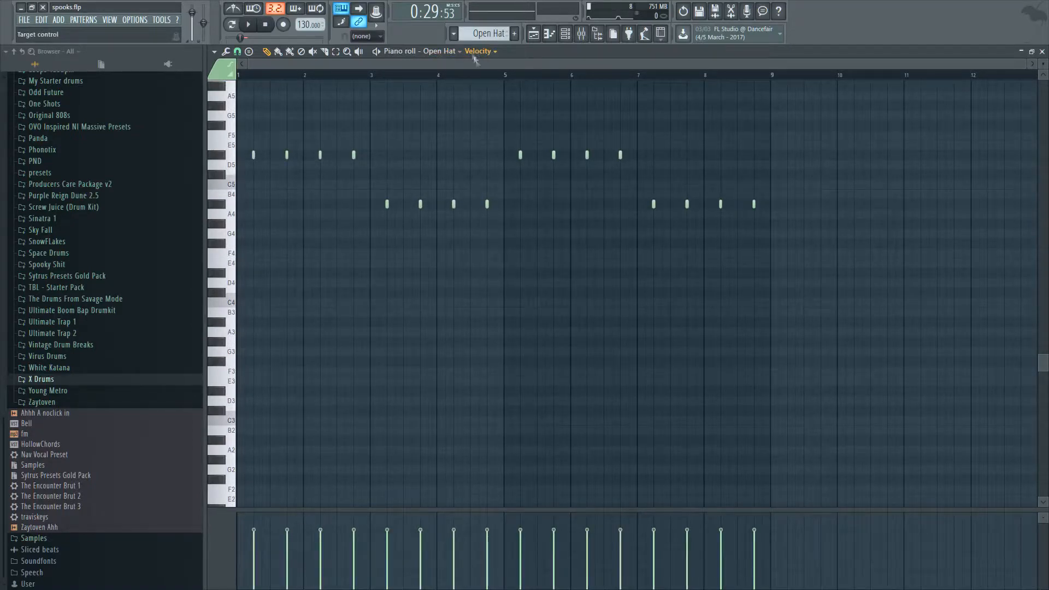
# Step: Show the pan values of the open hat notes, review their panning across the pattern, and bring up the channel rack
pyautogui.click(496, 77)
pyautogui.scroll(1, 455, 185)
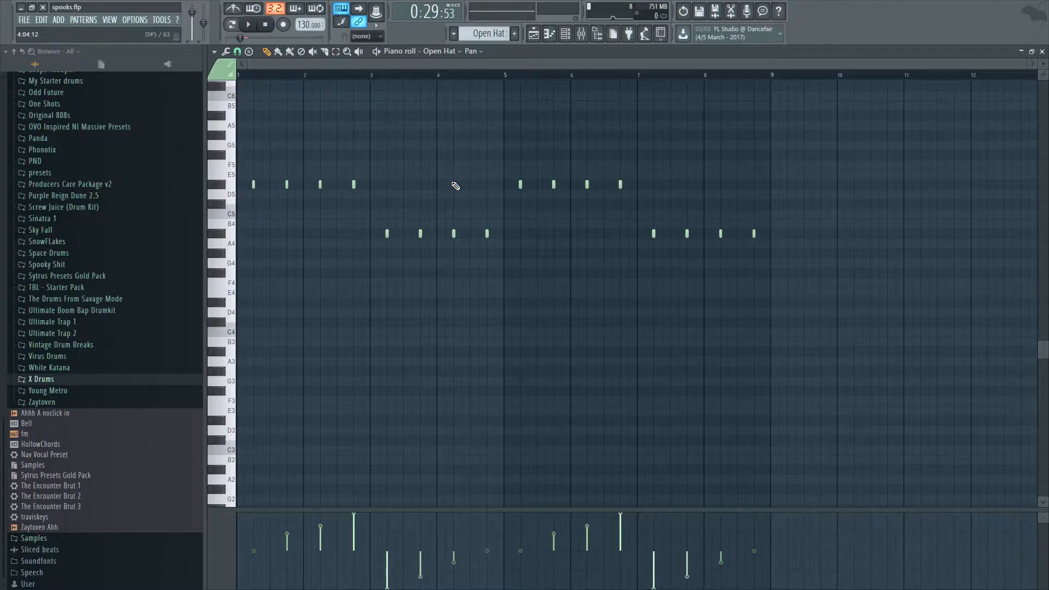
pyautogui.scroll(2, 359, 325)
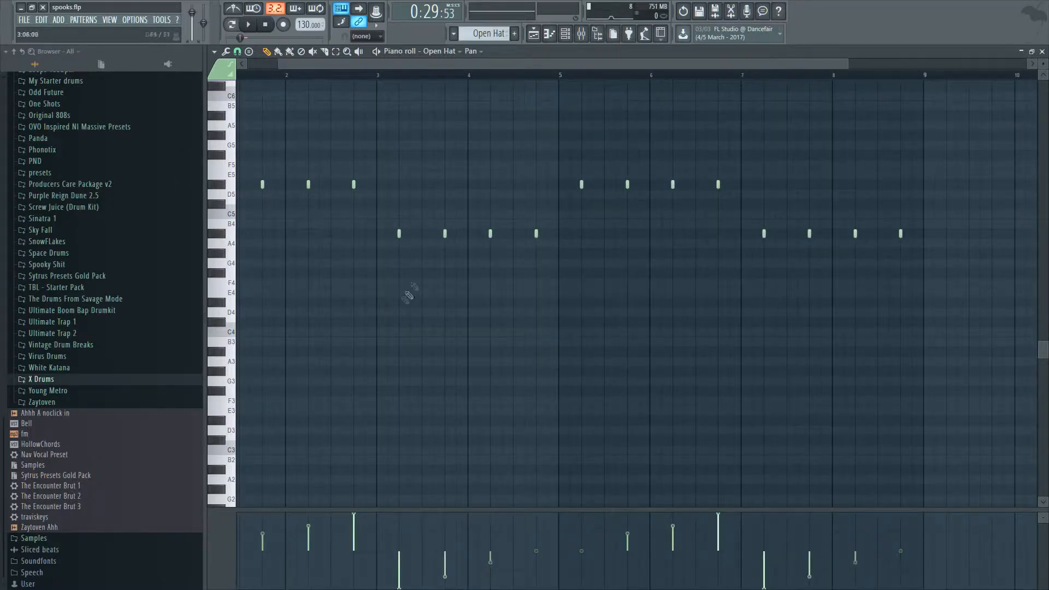
pyautogui.hscroll(-2, 349, 67)
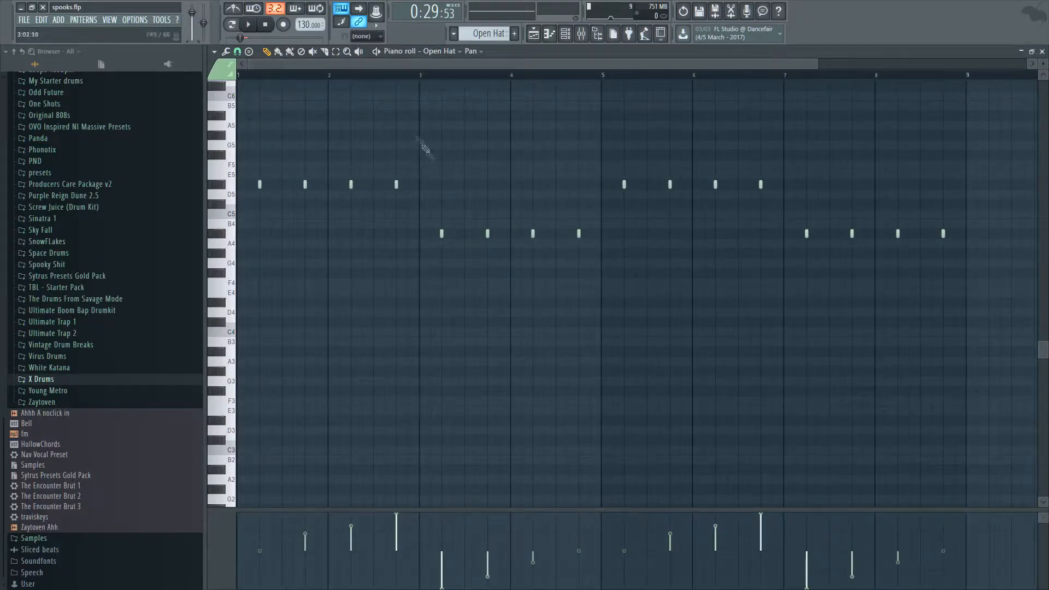
pyautogui.press('F6')
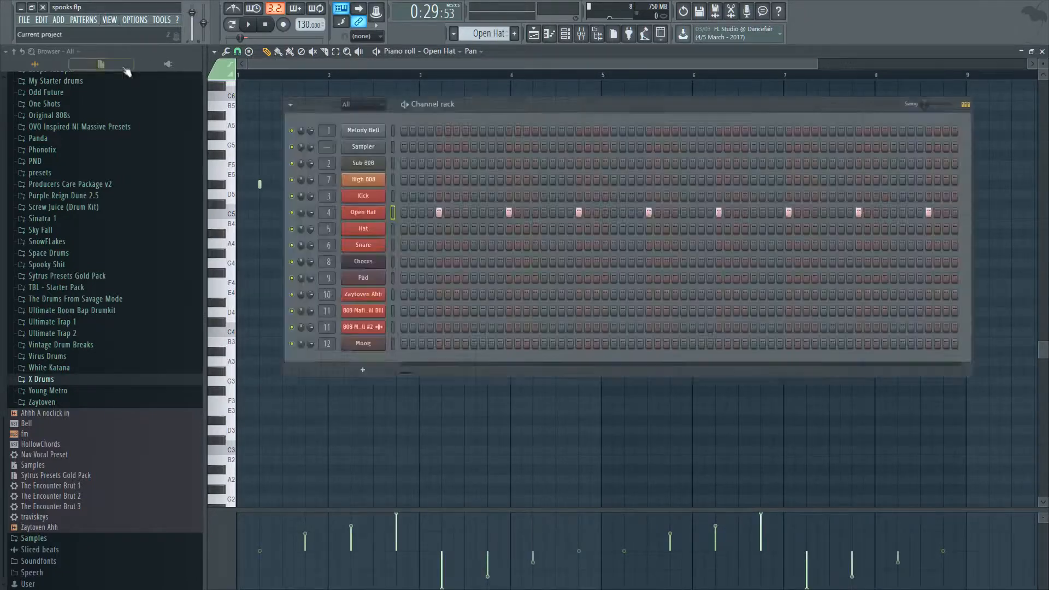
# Step: Examine the equalizer and impulse views of the Reverb mixer track's Fruity Convolver, then close the plugin and the mixer
pyautogui.press('F9')
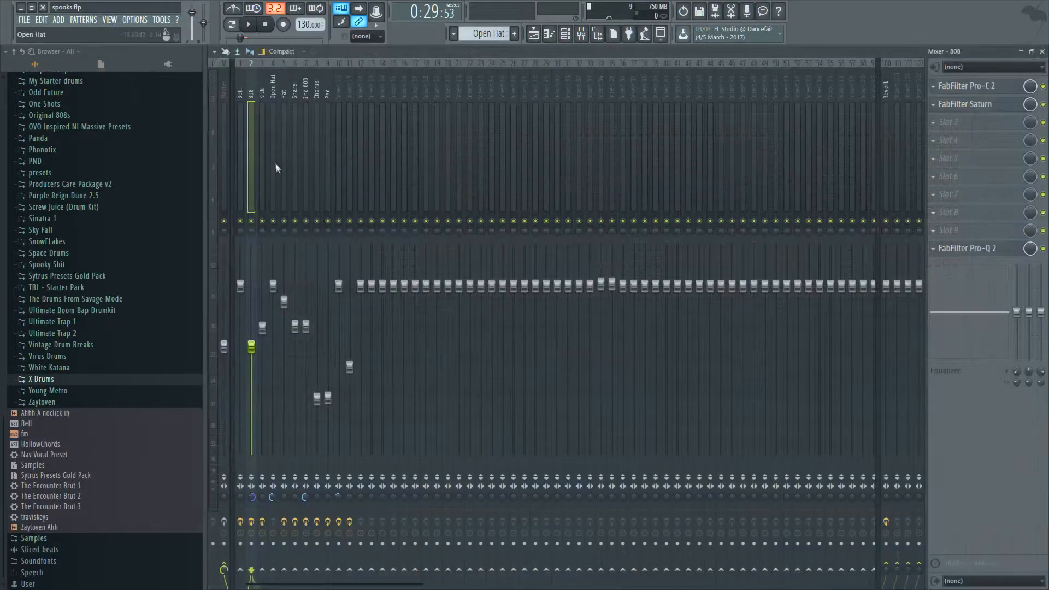
pyautogui.click(275, 164)
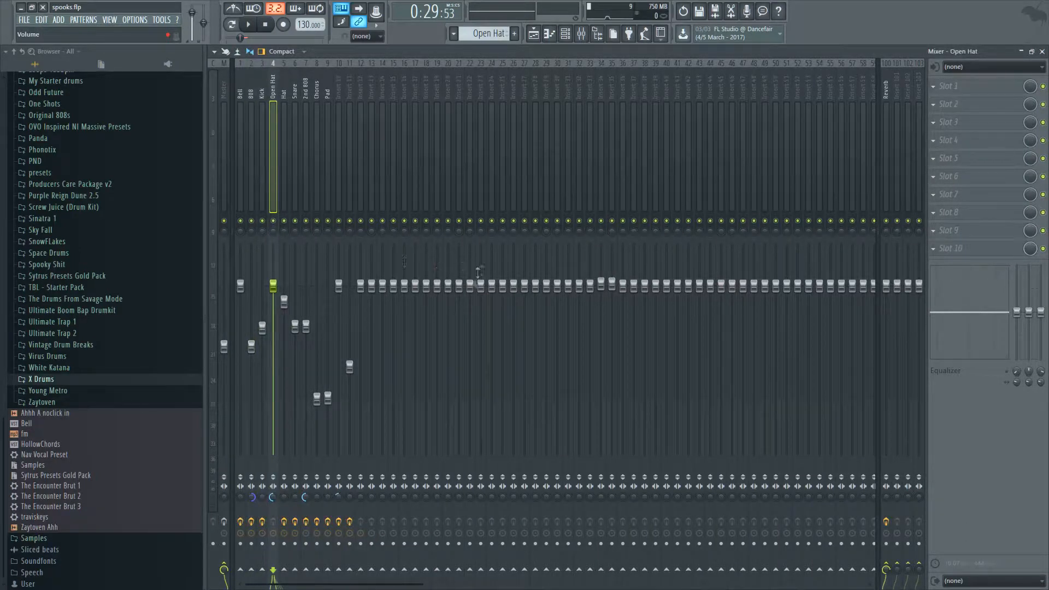
pyautogui.click(885, 168)
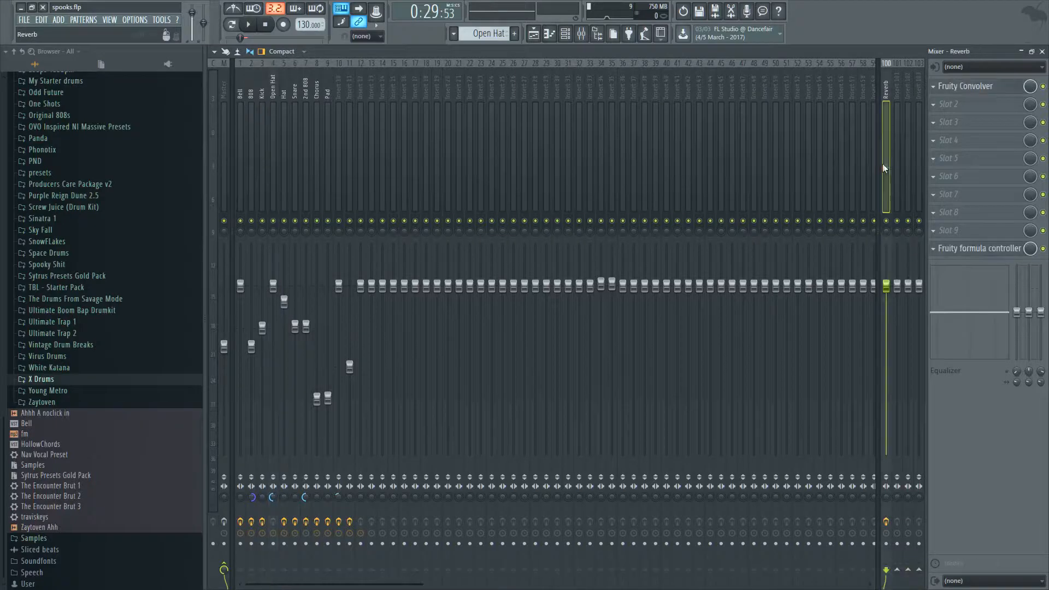
pyautogui.click(976, 87)
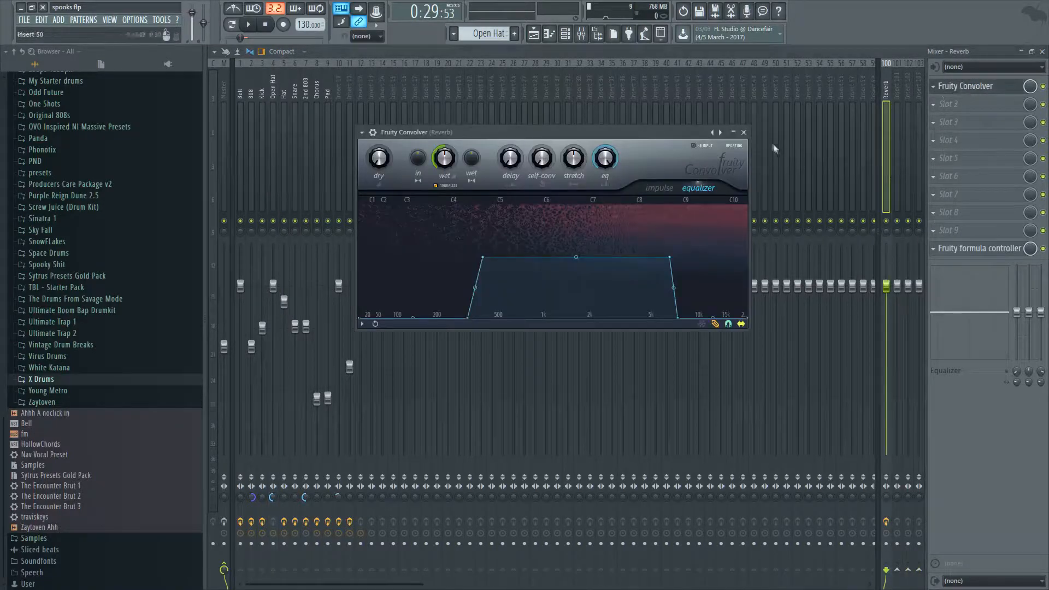
pyautogui.click(660, 188)
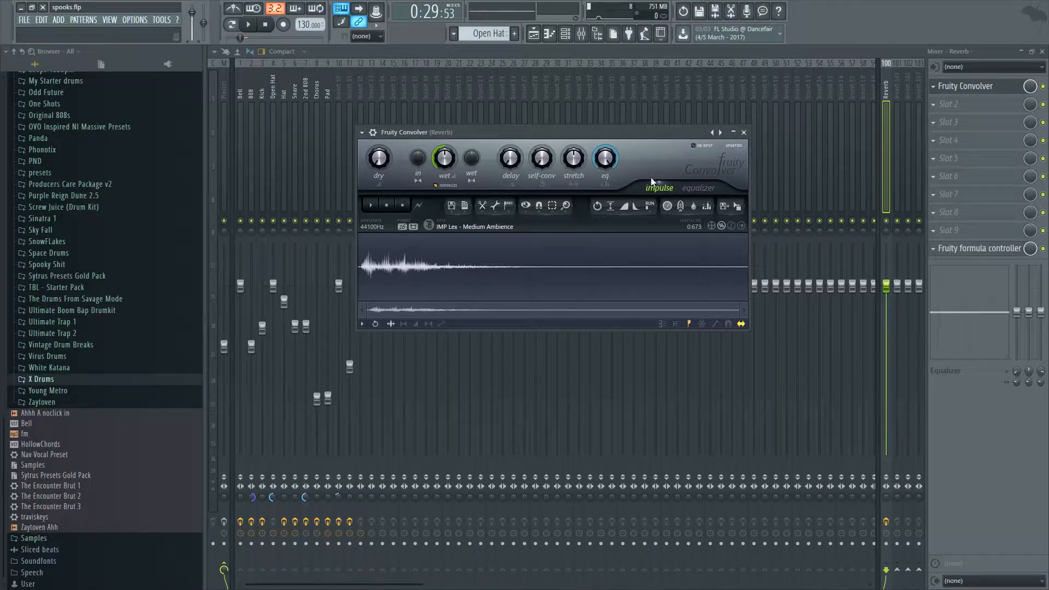
pyautogui.click(744, 133)
pyautogui.click(1041, 51)
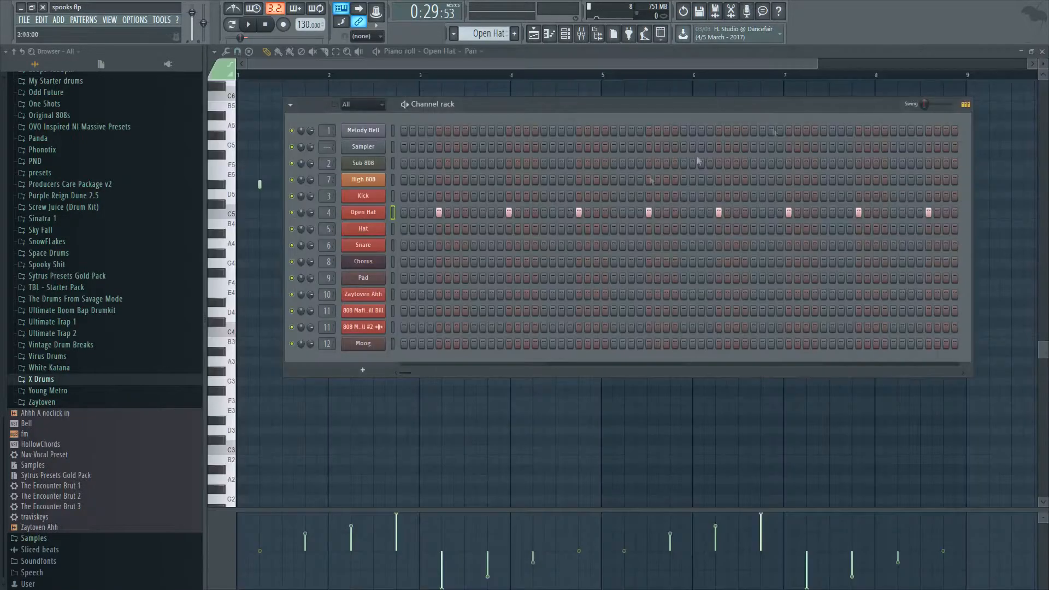
# Step: Set playback to pattern mode and audition the Open Hat pattern from its piano roll
pyautogui.click(498, 54)
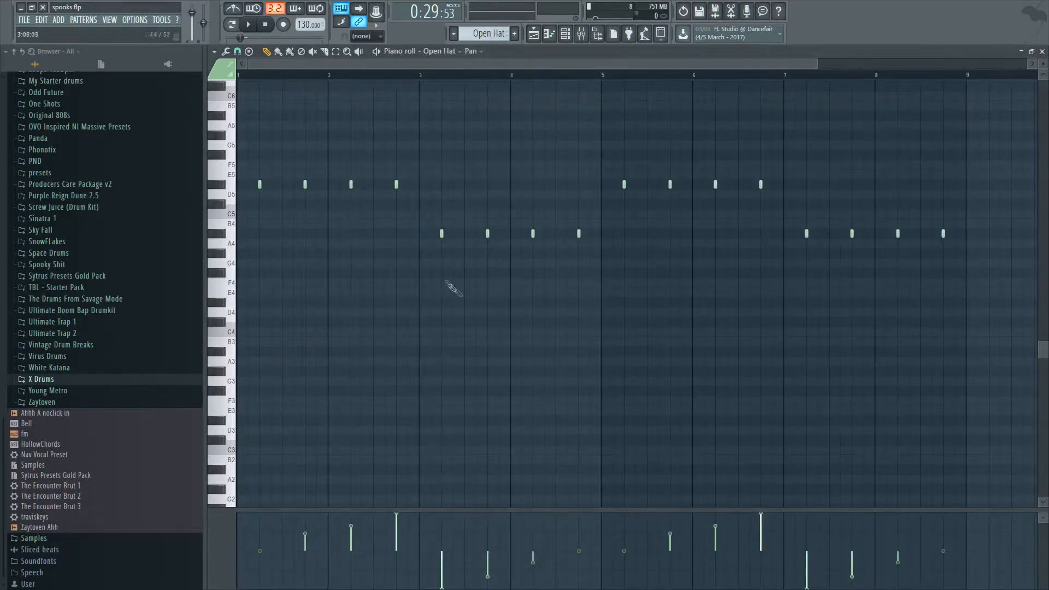
pyautogui.scroll(-2, 447, 288)
pyautogui.click(248, 24)
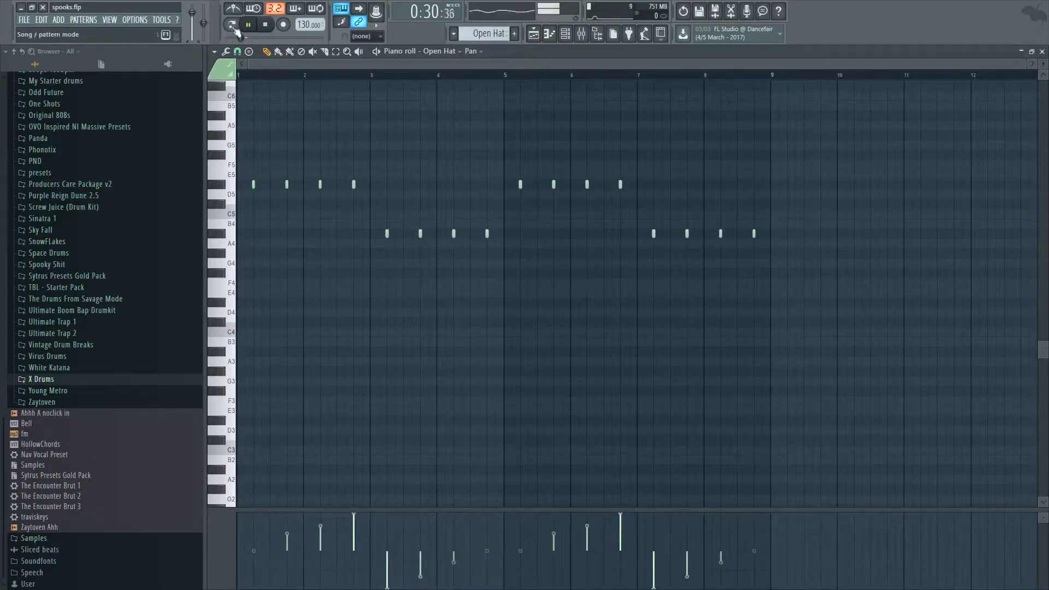
pyautogui.click(232, 25)
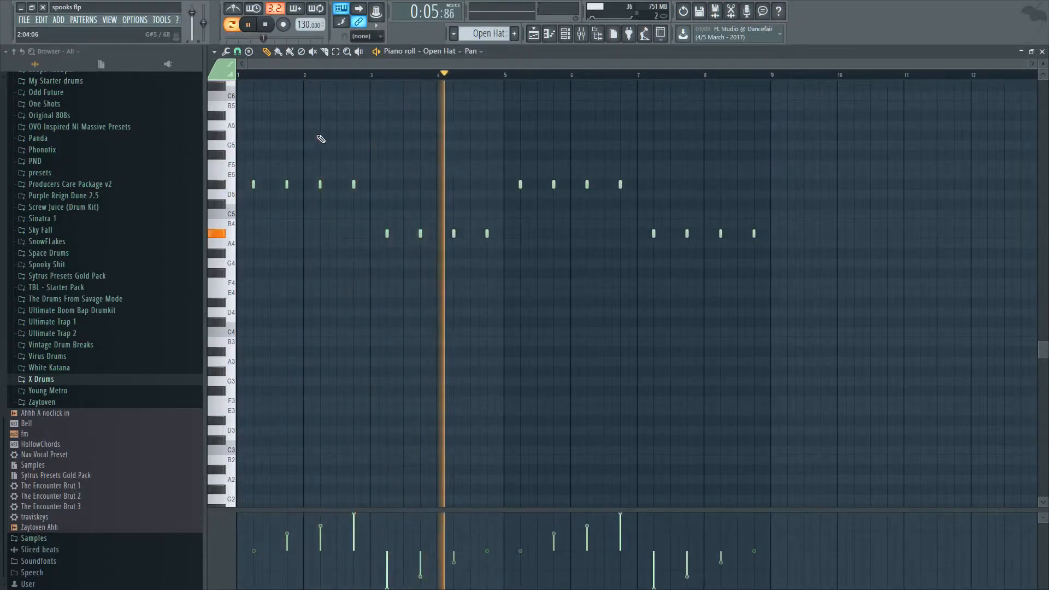
pyautogui.click(266, 25)
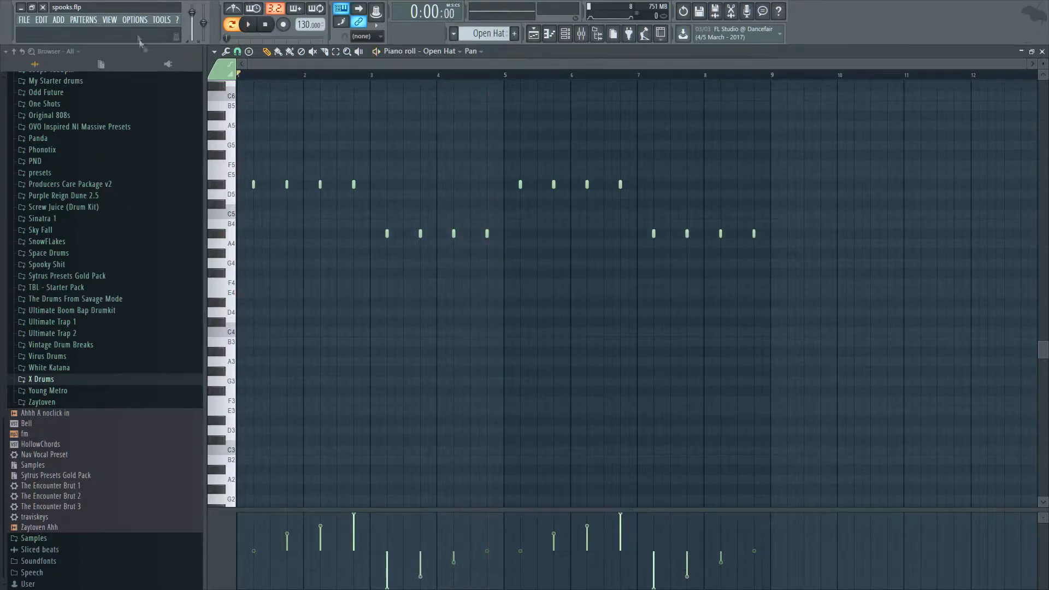
# Step: Open the FabFilter Pro-Q 2 on the Hat mixer track and place its window clear of the used mixer tracks
pyautogui.press('F9')
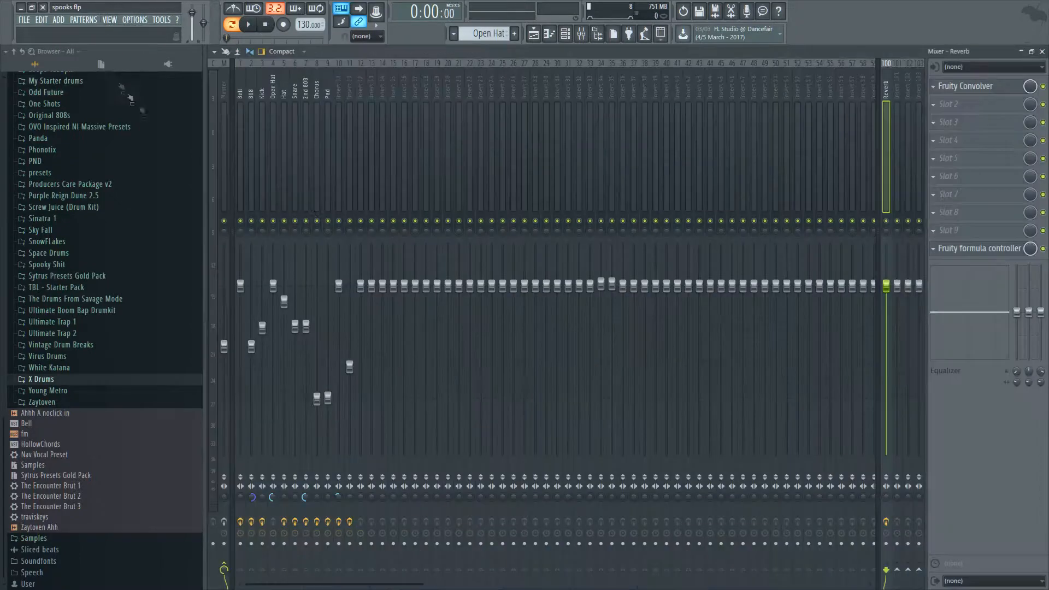
pyautogui.click(285, 125)
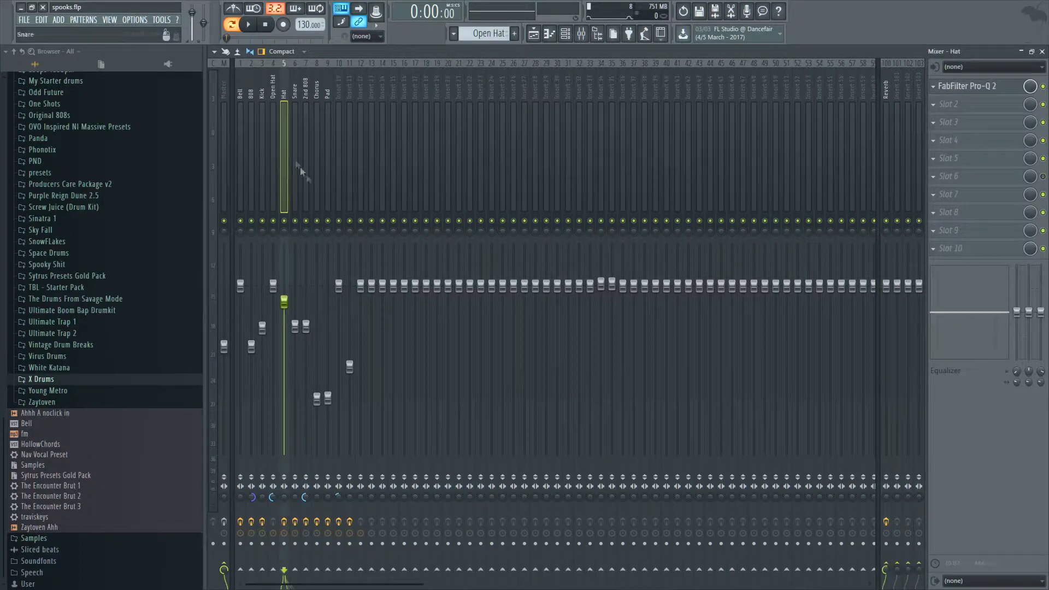
pyautogui.click(980, 89)
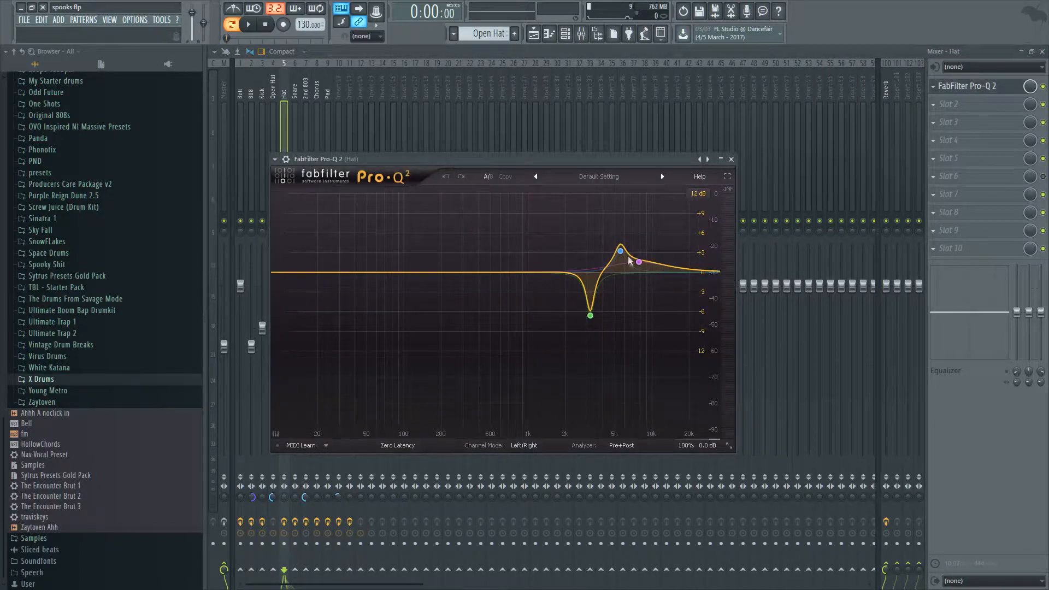
pyautogui.moveTo(373, 161); pyautogui.dragTo(503, 141)
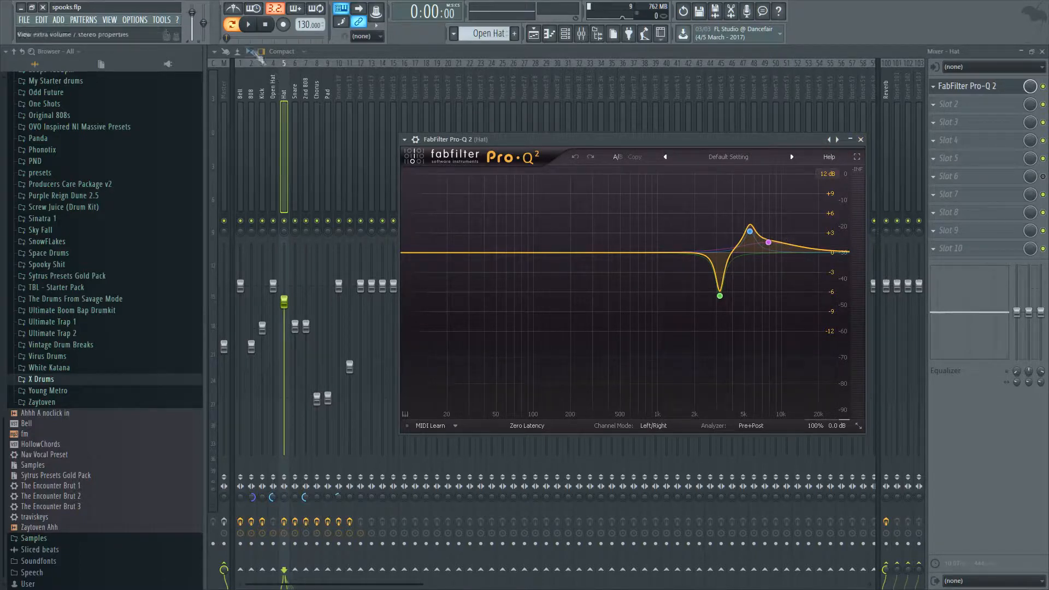
# Step: Switch to the closed hat pattern, audition it while toggling the hat's FabFilter Pro-Q 2, and close the EQ window and mixer
pyautogui.scroll(-1, 474, 27)
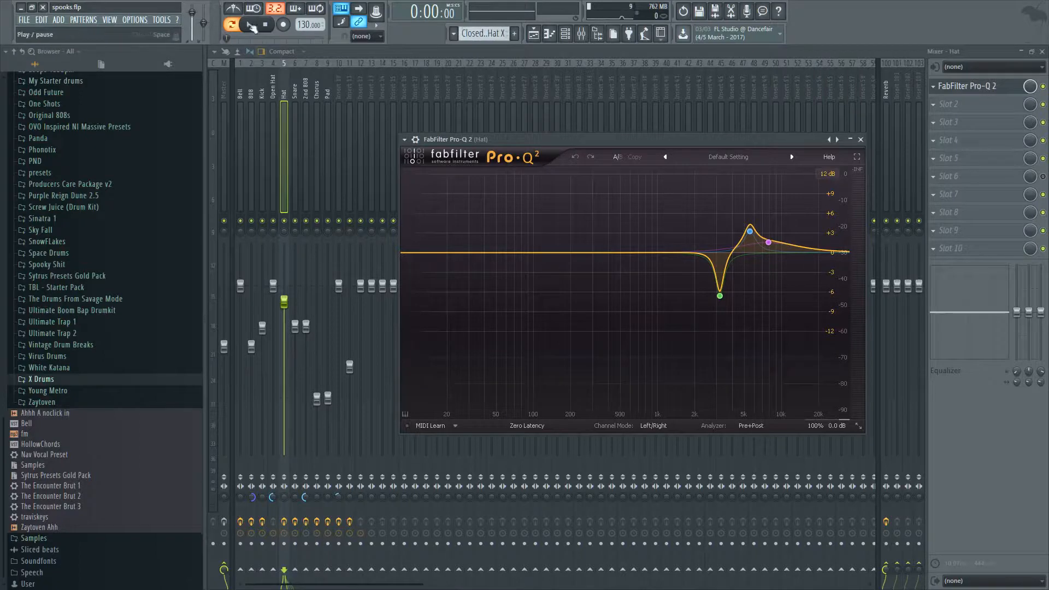
pyautogui.press('space')
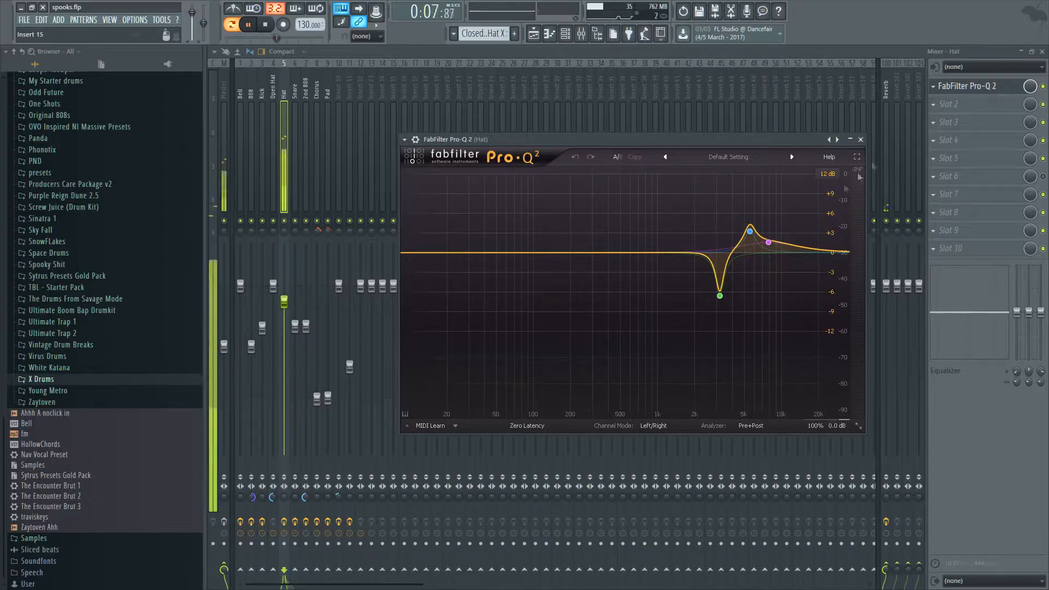
pyautogui.click(1043, 88)
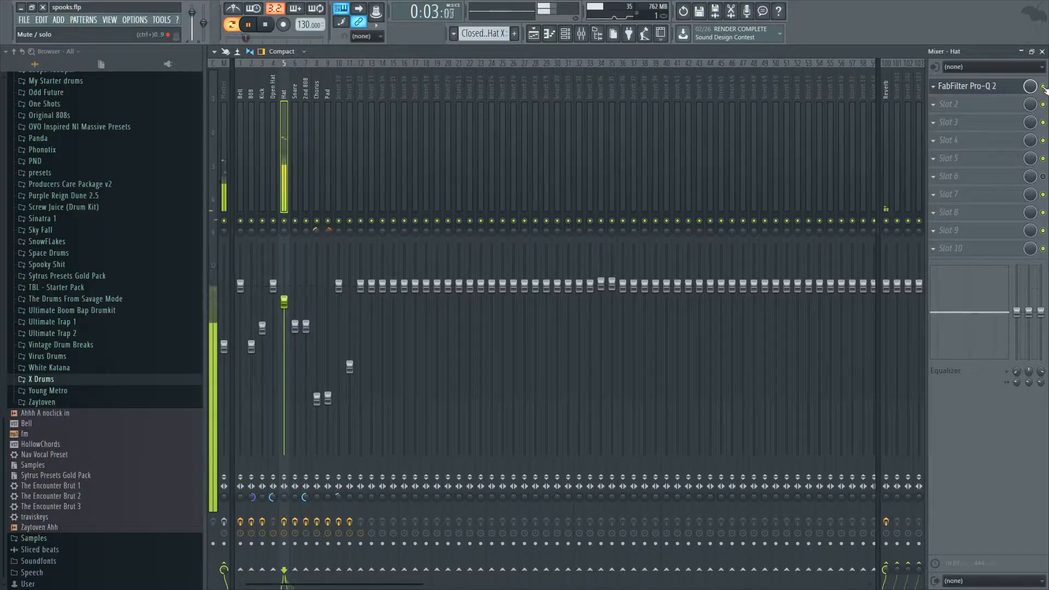
pyautogui.click(1042, 51)
pyautogui.click(861, 142)
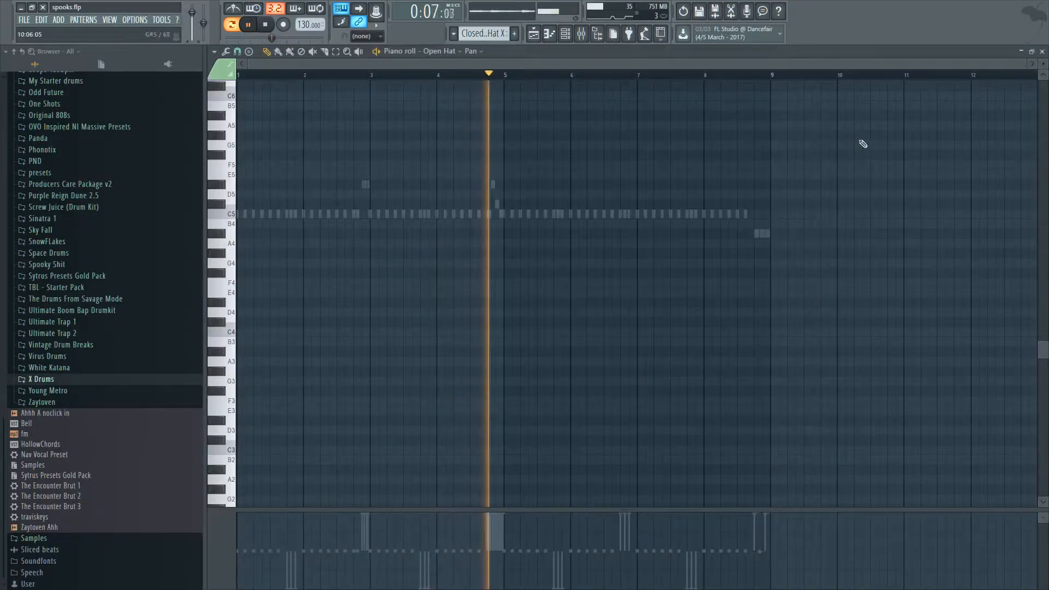
# Step: Show the Hat channel's notes and pan the middle note of the closing roll in bar 8 fully left
pyautogui.click(463, 158)
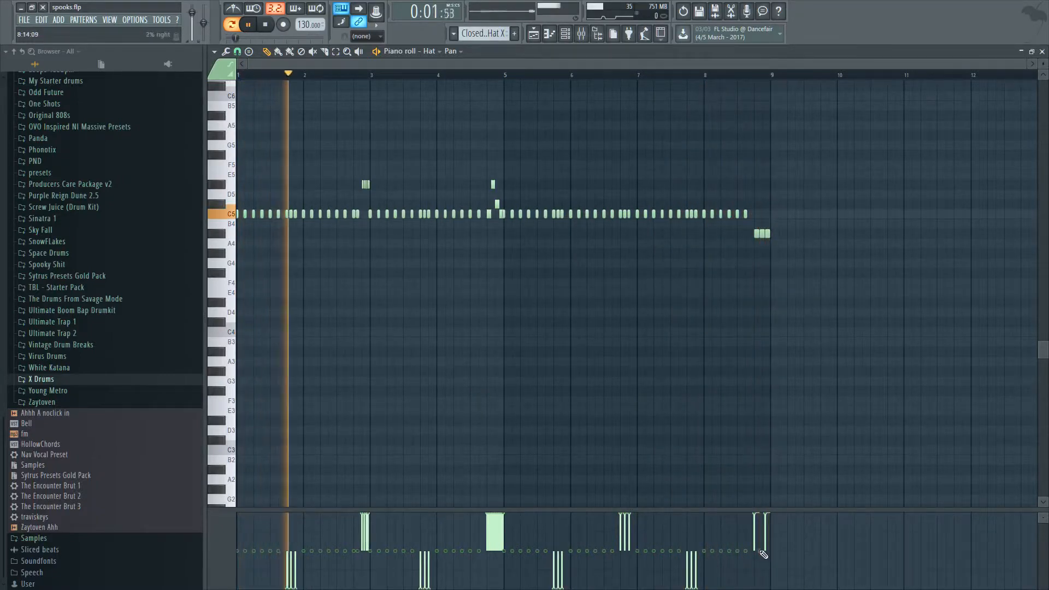
pyautogui.moveTo(760, 551)
pyautogui.mouseDown()
pyautogui.moveTo(760, 581)
pyautogui.moveTo(765, 498)
pyautogui.mouseUp()
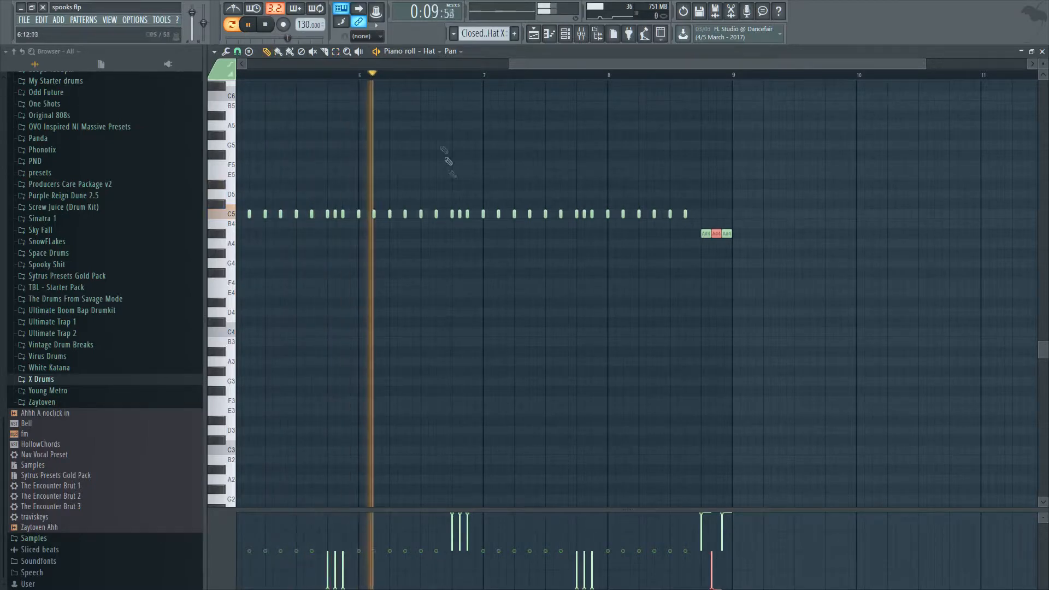
pyautogui.scroll(-3, 646, 204)
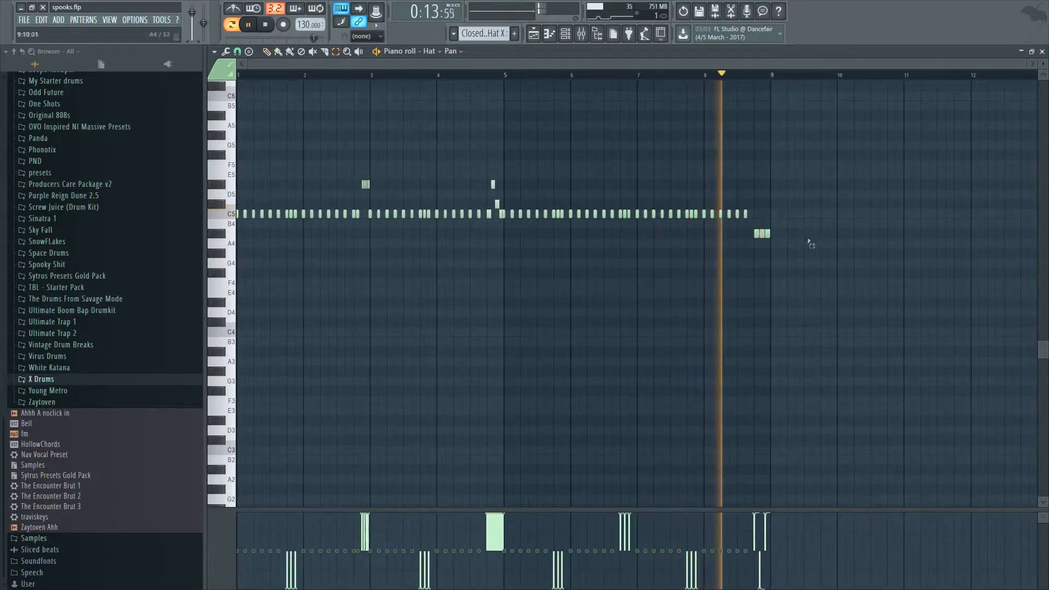
pyautogui.click(267, 25)
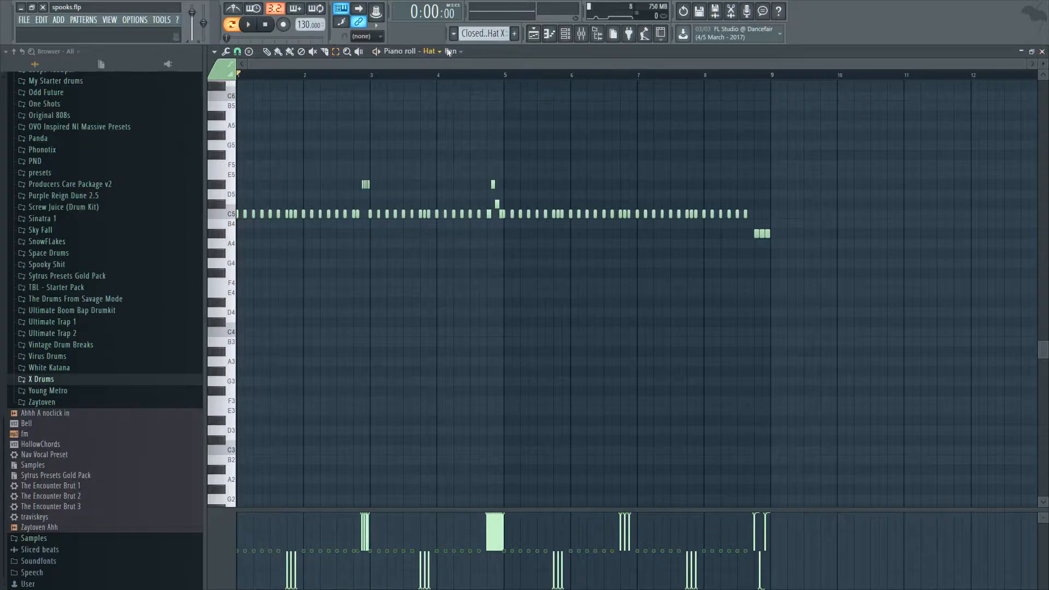
# Step: Show the hat notes' velocity values, review them across the pattern, and close the piano roll
pyautogui.click(470, 83)
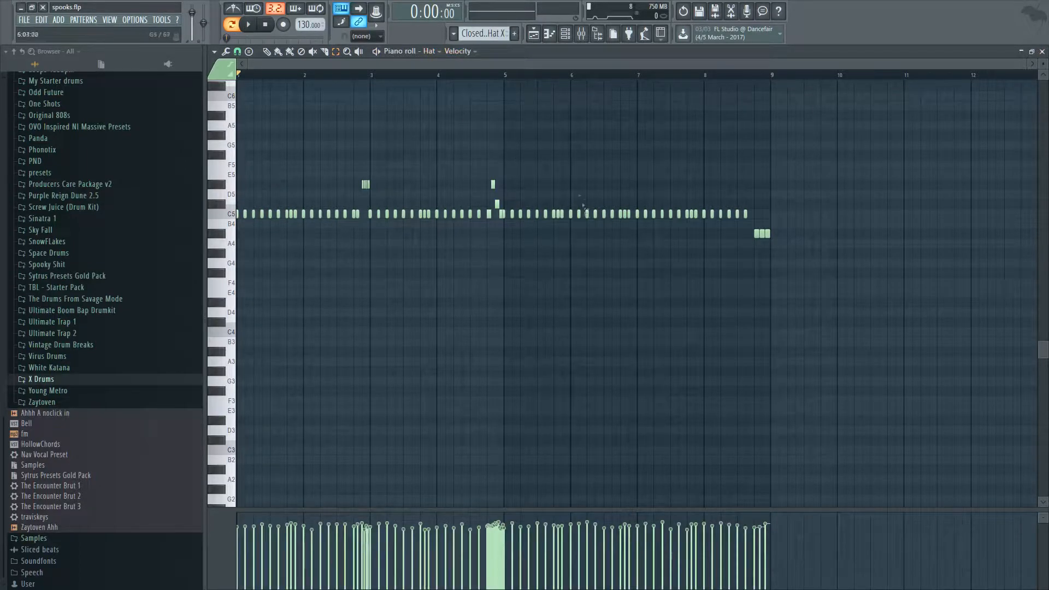
pyautogui.scroll(8, 550, 363)
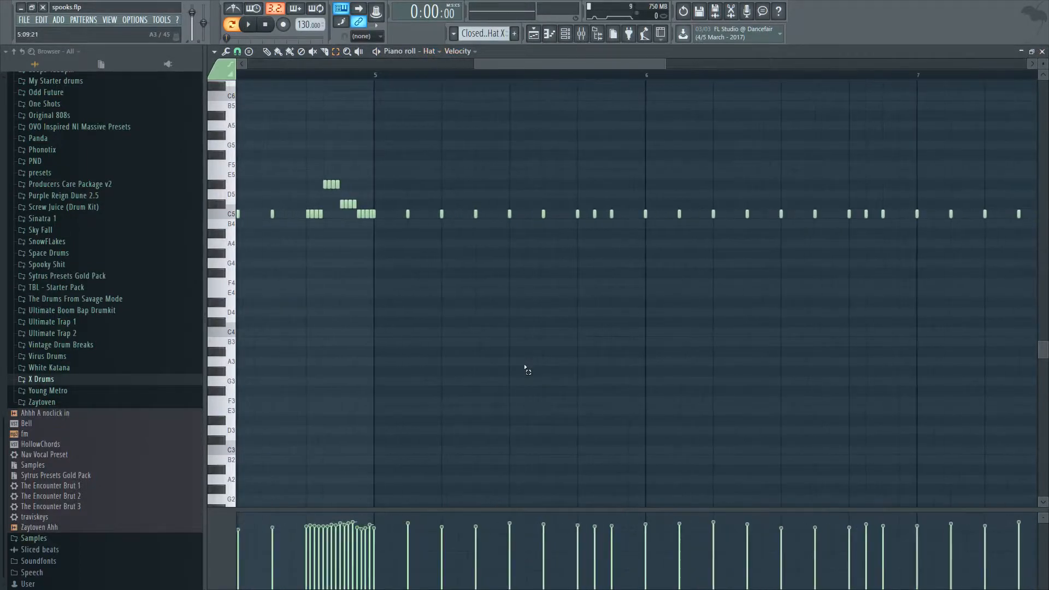
pyautogui.moveTo(485, 64); pyautogui.dragTo(257, 64)
pyautogui.scroll(-8, 370, 363)
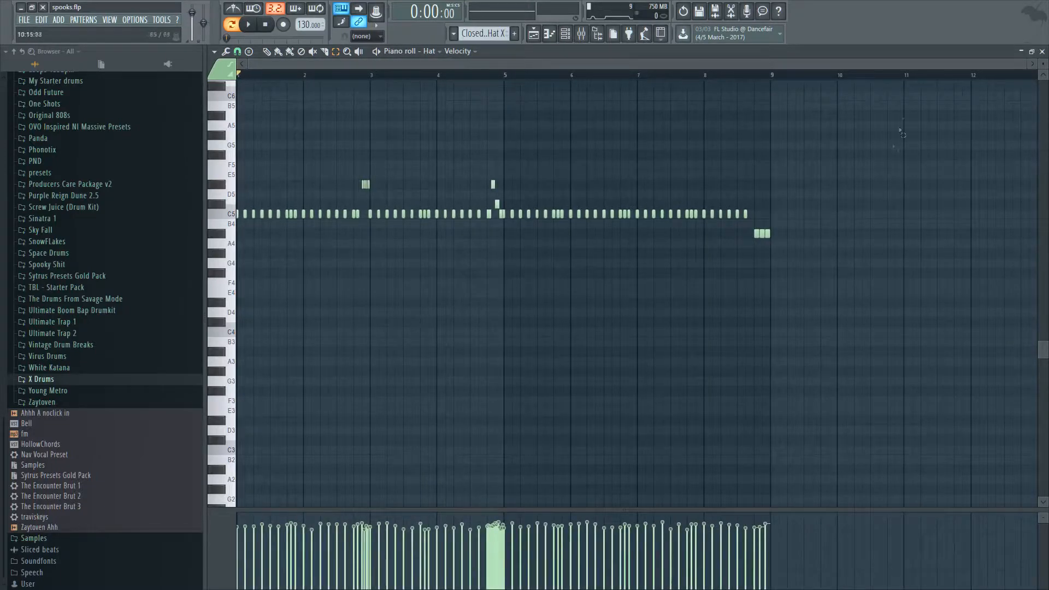
pyautogui.click(1042, 51)
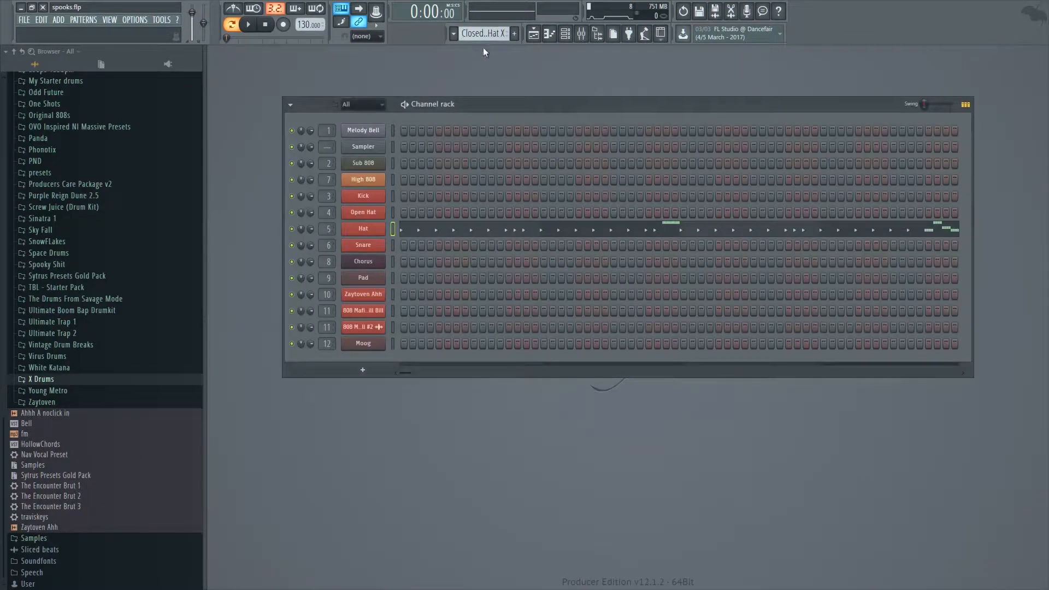
# Step: Switch to the Snare Dark pattern and audition the snare notes in the piano roll, closing it when done
pyautogui.scroll(-1, 483, 34)
pyautogui.scroll(1, 484, 34)
pyautogui.scroll(-1, 471, 38)
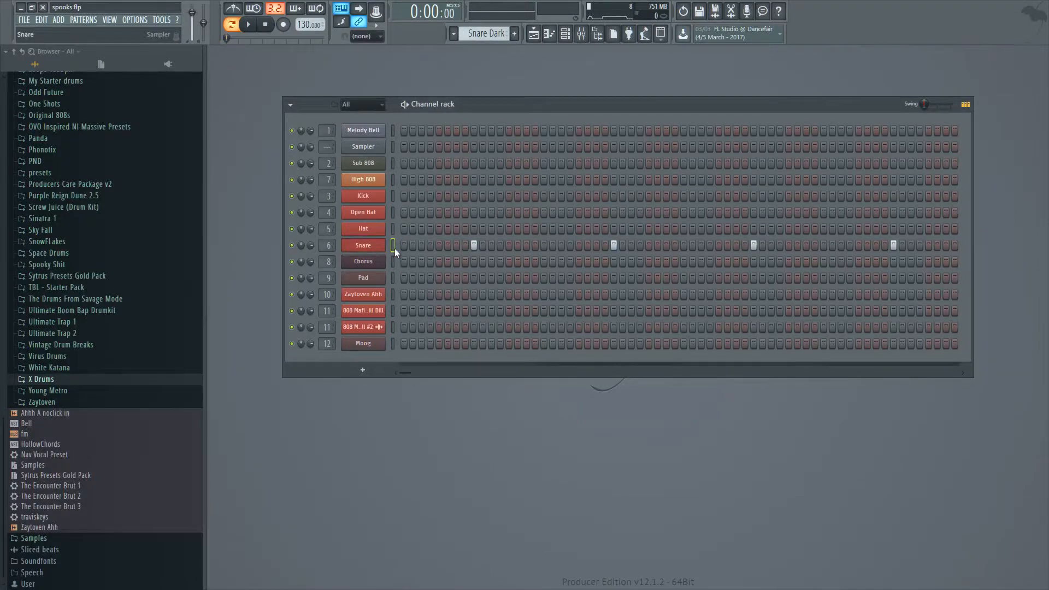
pyautogui.press('F7')
pyautogui.scroll(-2, 429, 232)
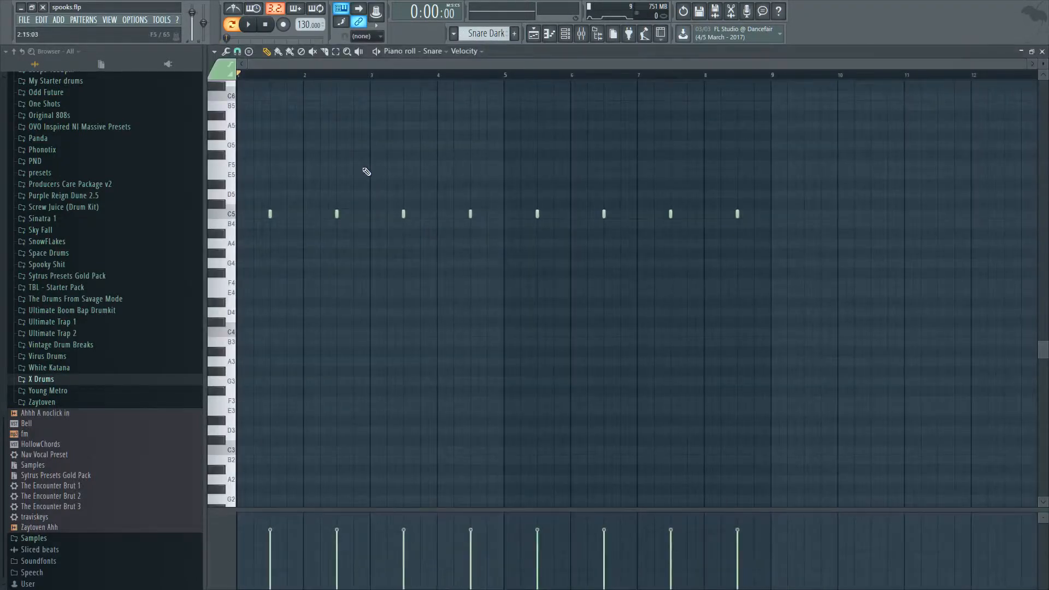
pyautogui.click(248, 24)
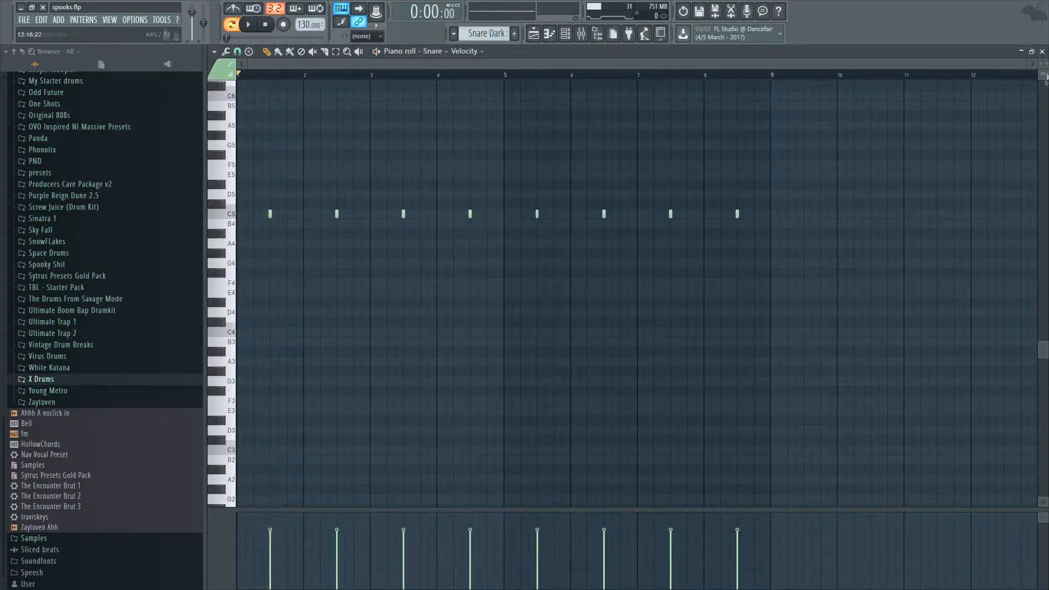
pyautogui.press('F7')
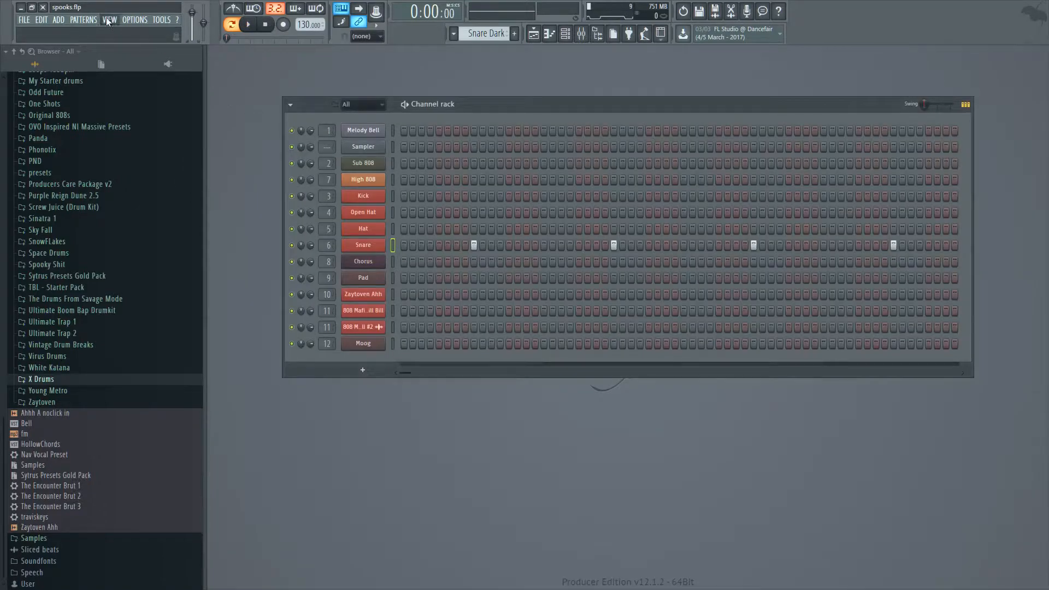
# Step: Examine the first FabFilter Pro-Q 2, the FabFilter Pro-C 2 and the second Pro-Q 2 on the Snare mixer track
pyautogui.press('F9')
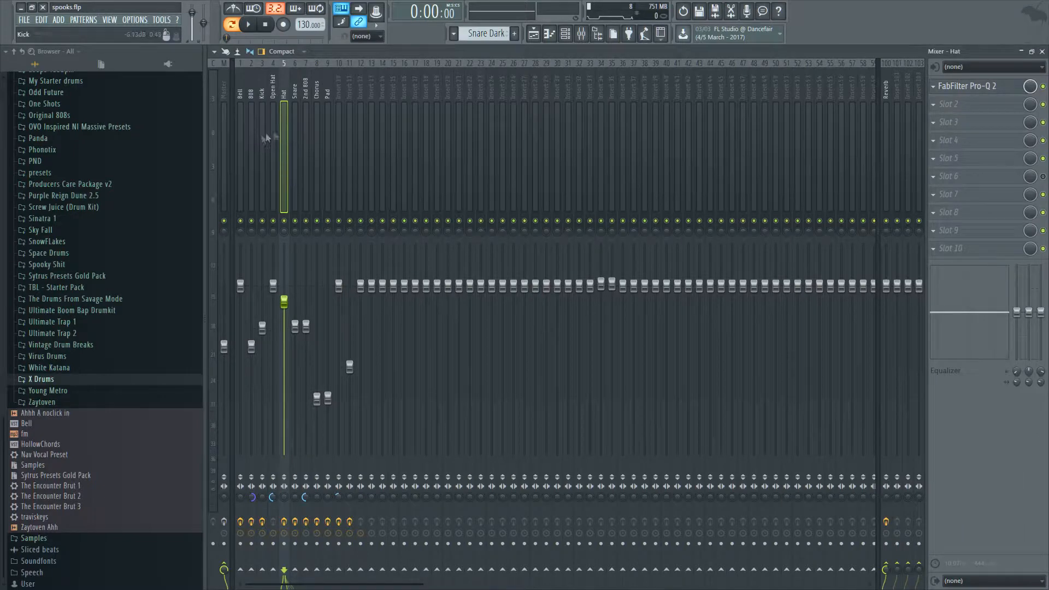
pyautogui.click(297, 129)
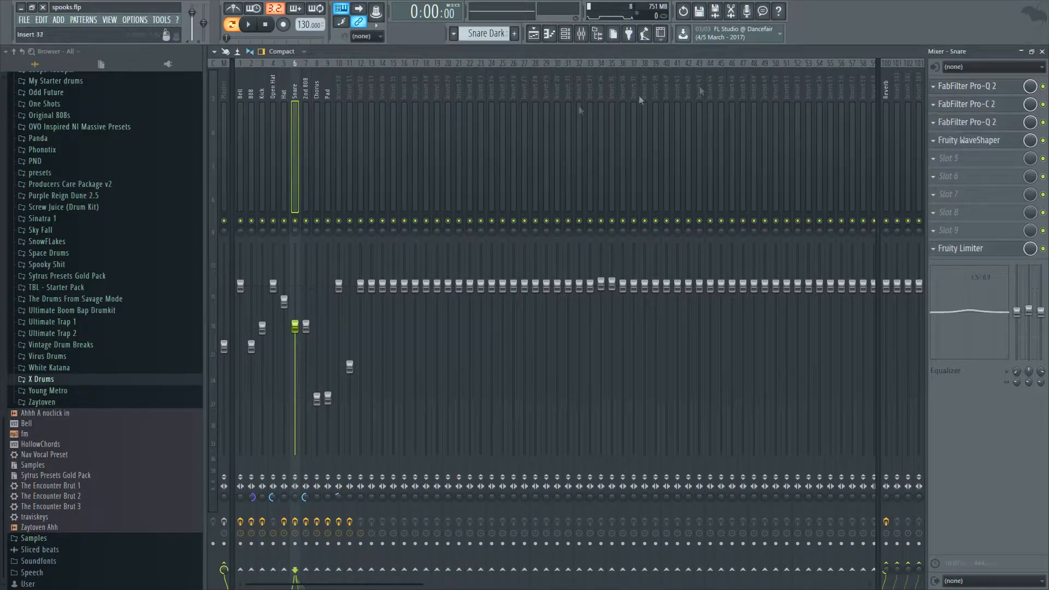
pyautogui.click(989, 86)
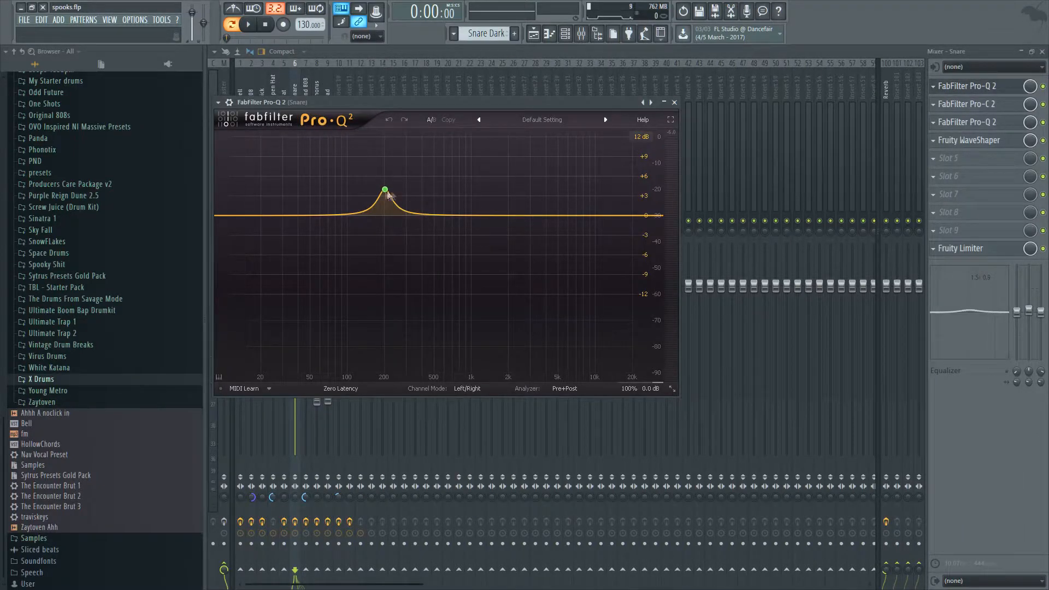
pyautogui.click(674, 102)
pyautogui.click(983, 104)
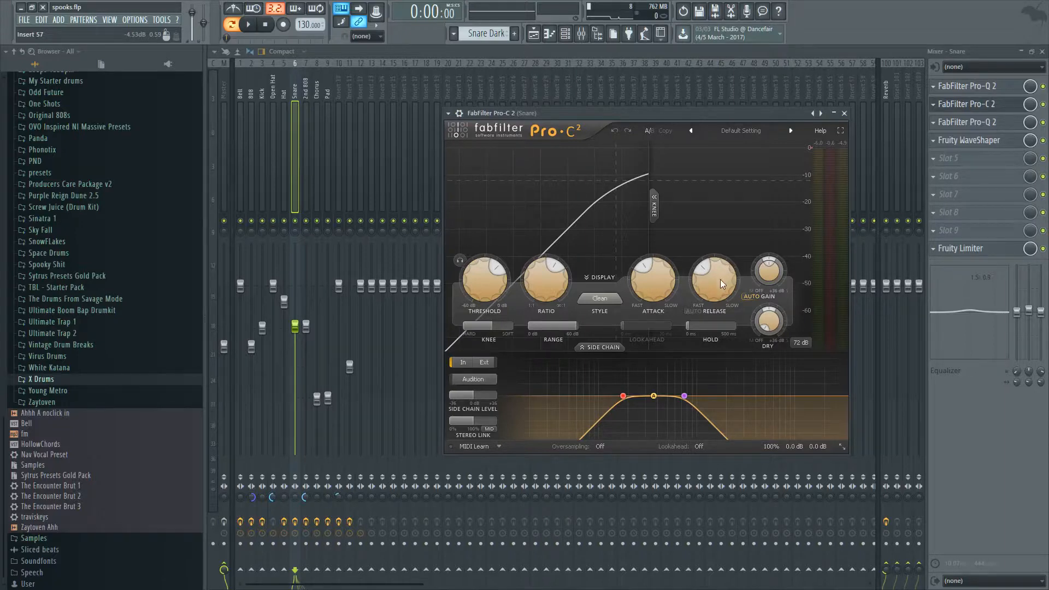
pyautogui.click(845, 114)
pyautogui.click(977, 121)
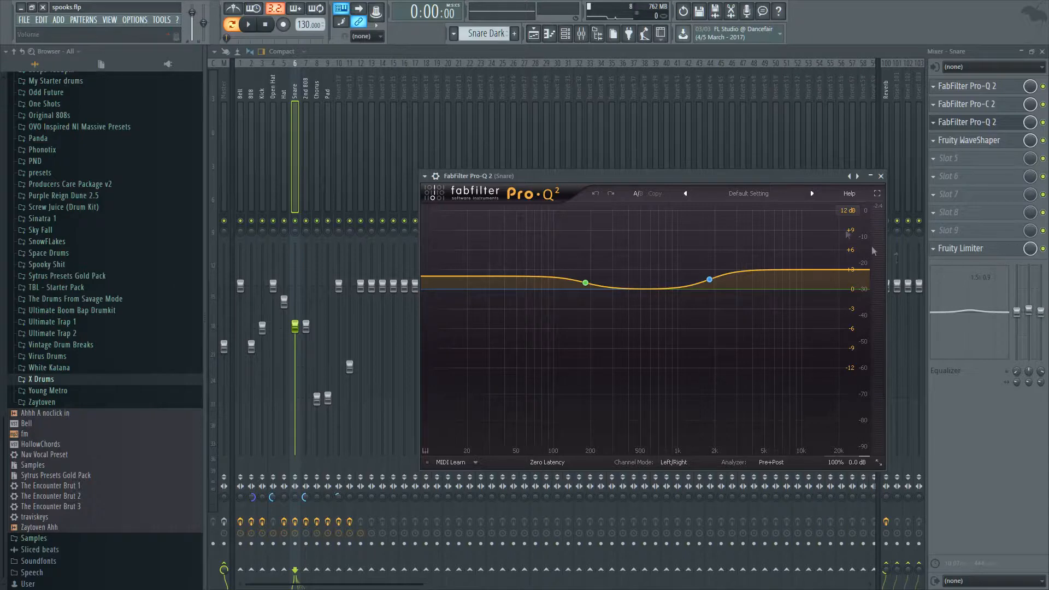
# Step: Examine the Fruity WaveShaper curve and the Fruity Limiter on the Snare mixer track, closing each plugin window when done
pyautogui.click(881, 176)
pyautogui.click(998, 140)
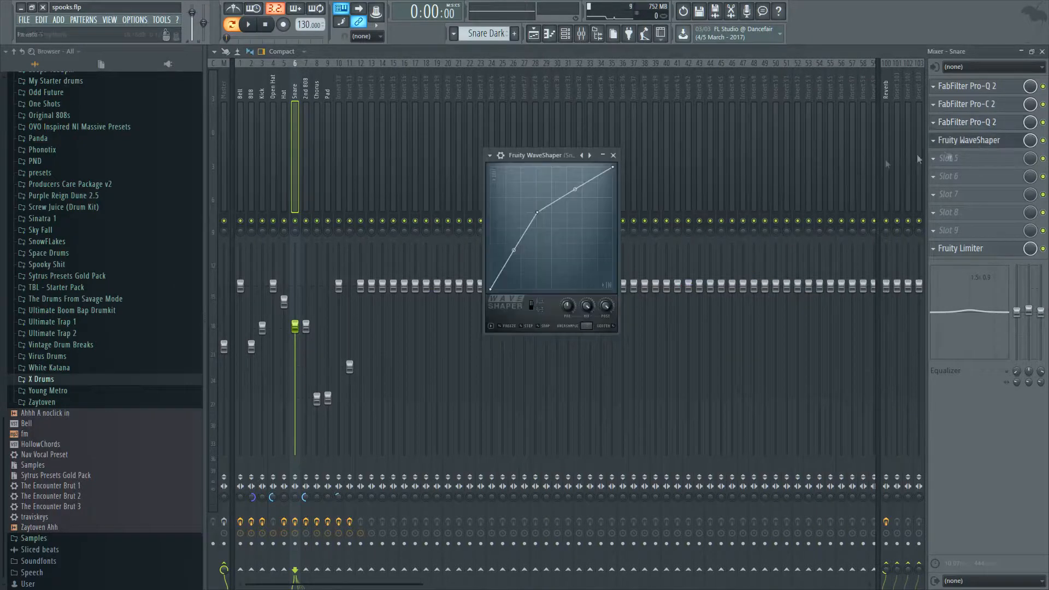
pyautogui.click(613, 155)
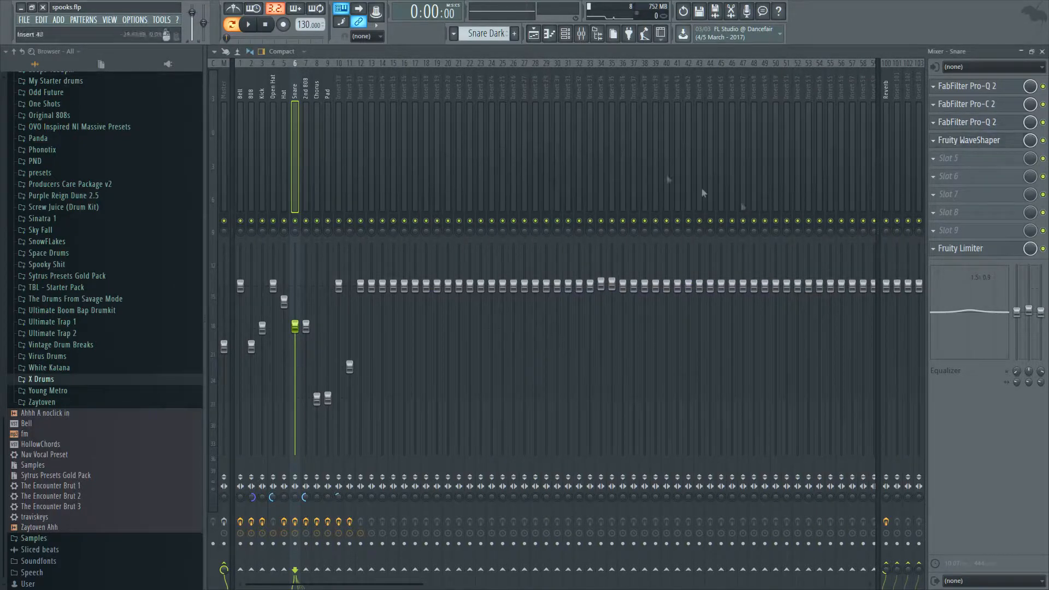
pyautogui.click(960, 248)
pyautogui.click(685, 166)
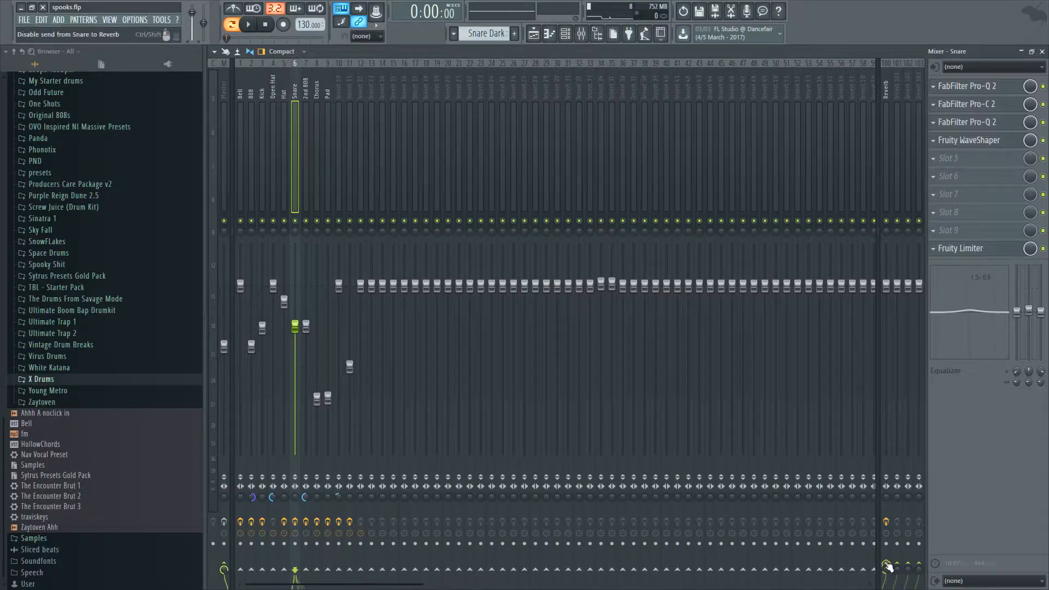
# Step: Solo the Snare mixer track to audition it, stop playback, and switch to the Chorus pattern with the mixer closed
pyautogui.rightClick(296, 220)
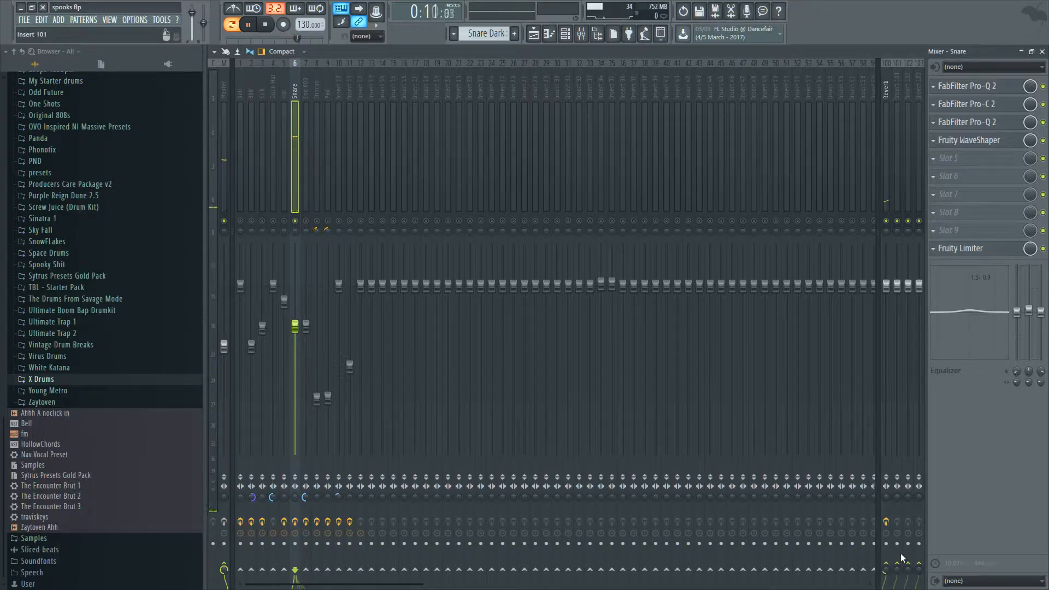
pyautogui.click(266, 25)
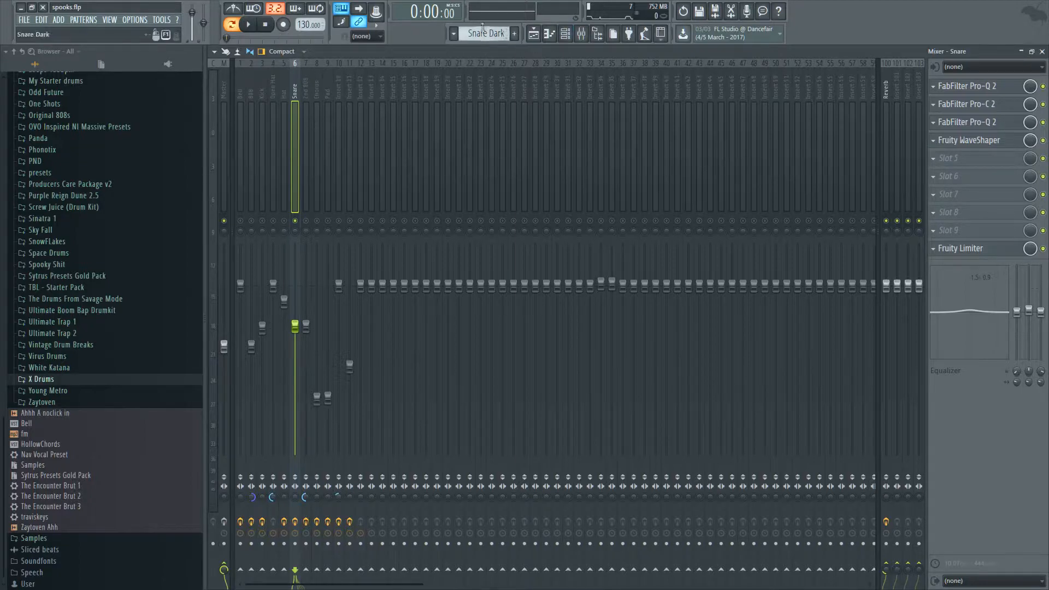
pyautogui.scroll(-1, 483, 28)
pyautogui.click(1042, 52)
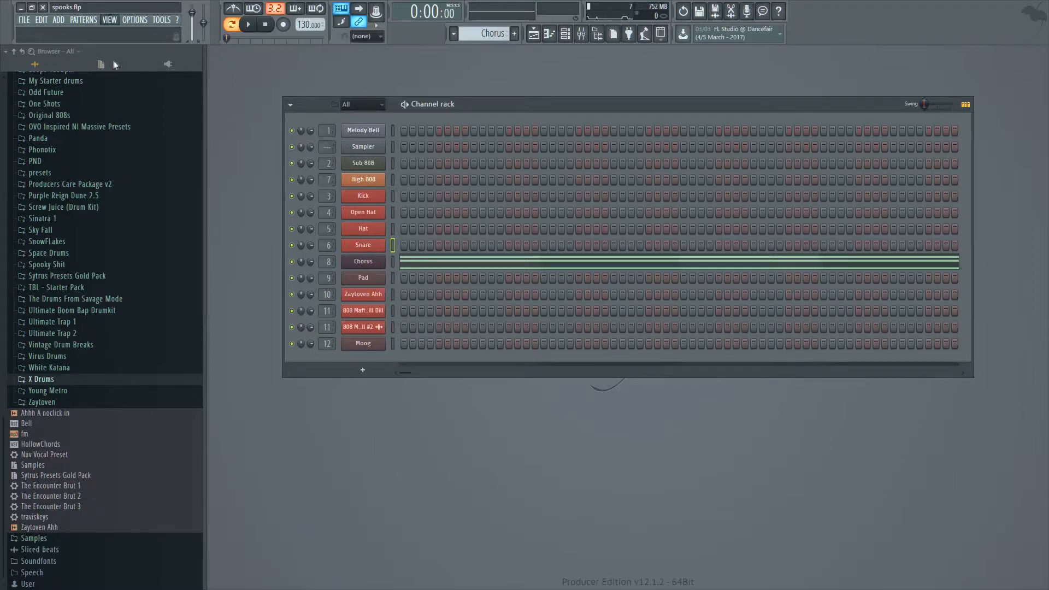
# Step: Select the Master track in the reopened mixer and release the Snare solo so all tracks are active
pyautogui.press('F9')
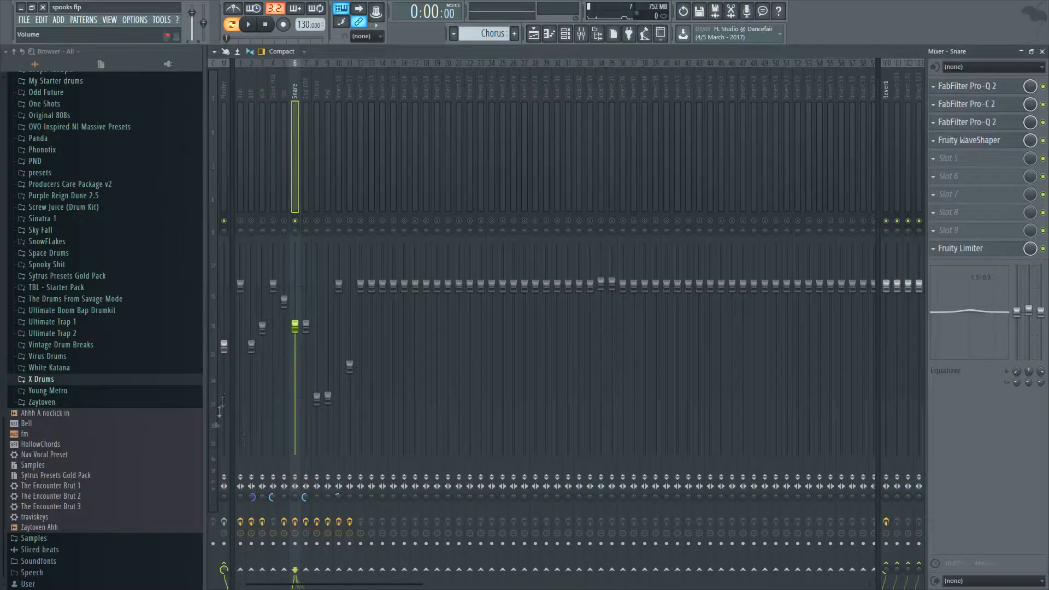
pyautogui.click(222, 165)
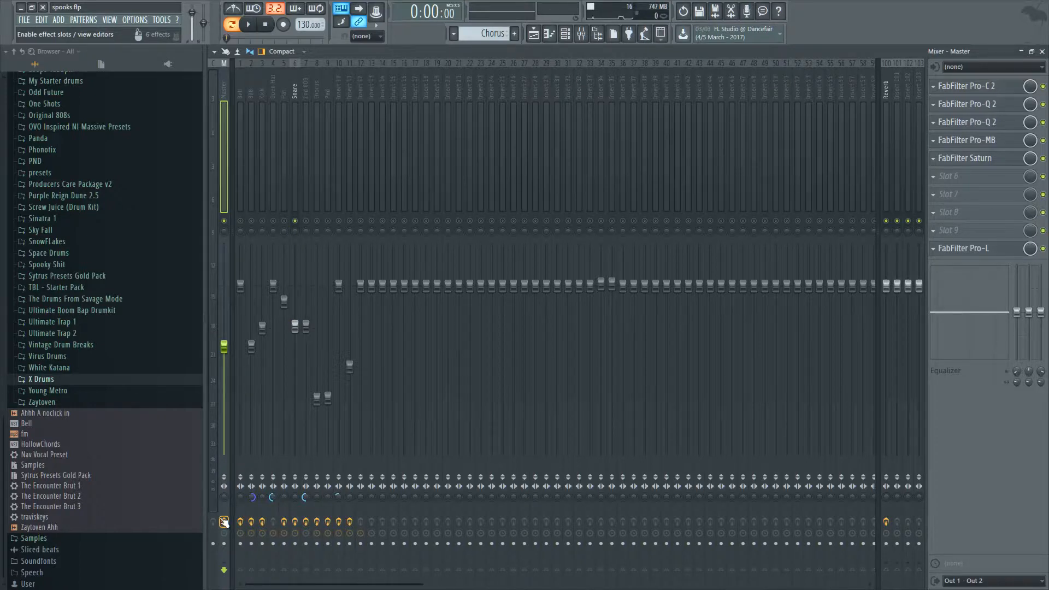
pyautogui.rightClick(295, 221)
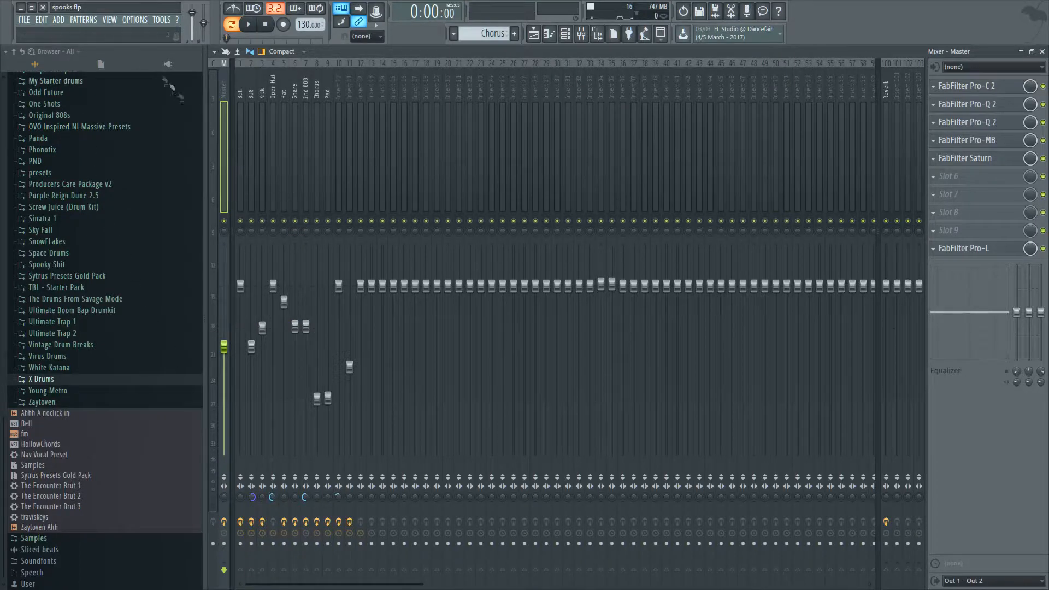
# Step: Show the playlist and play the arrangement from bar 17
pyautogui.press('F5')
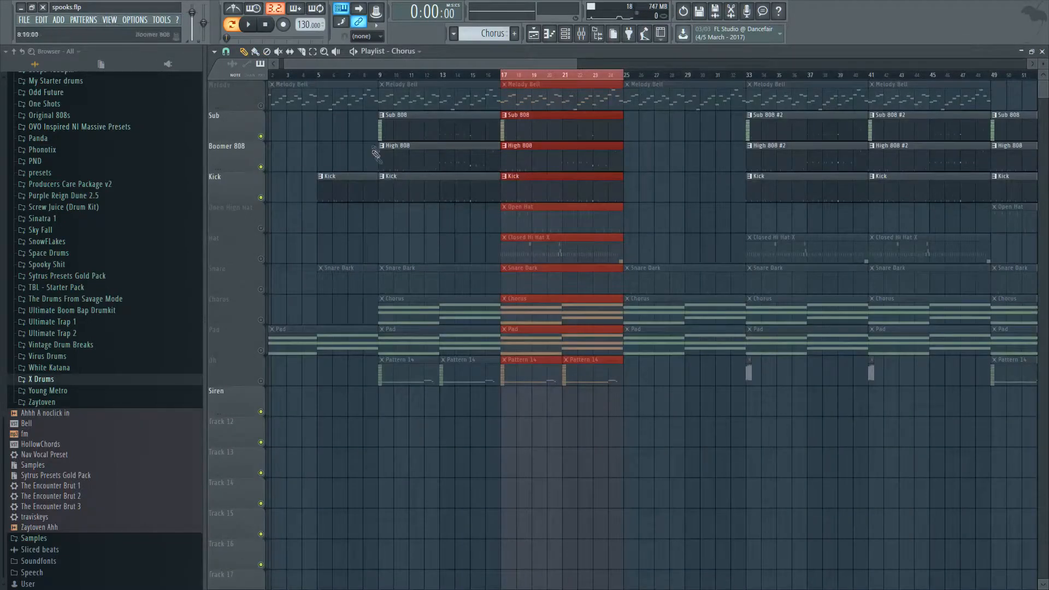
pyautogui.click(381, 75)
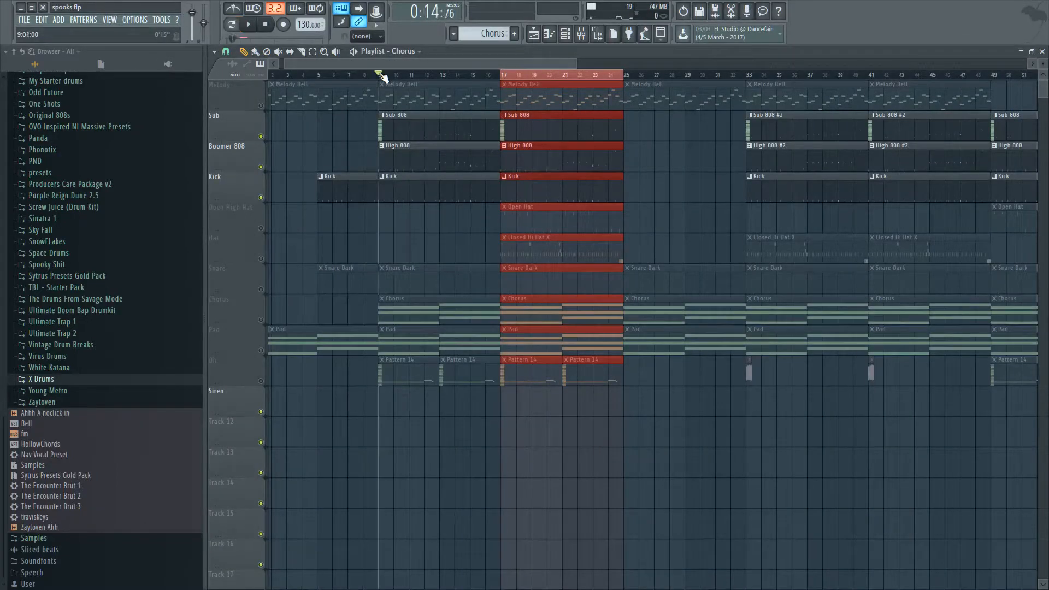
pyautogui.click(503, 76)
pyautogui.press('space')
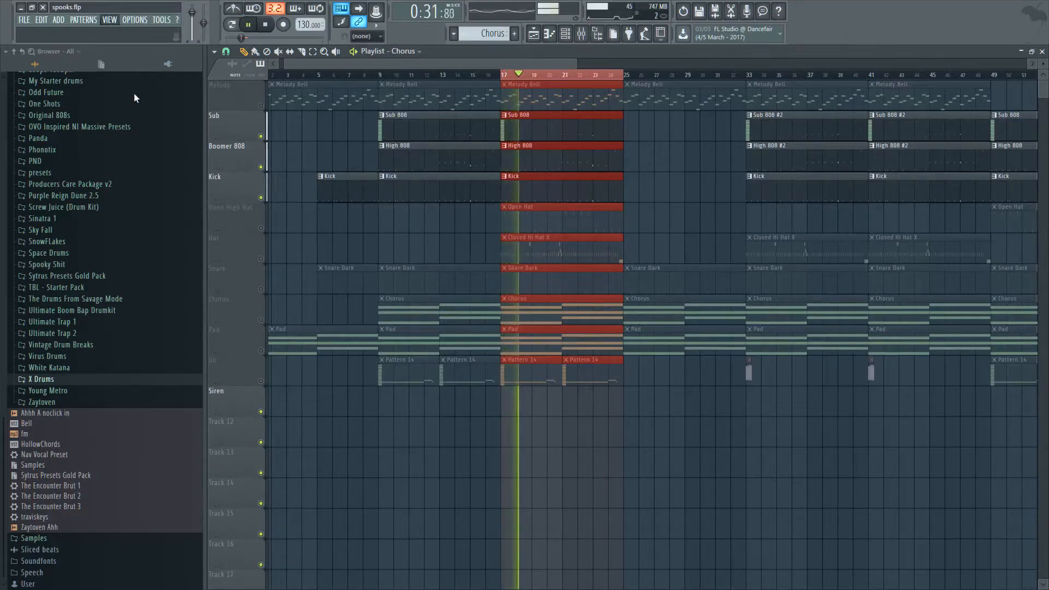
# Step: Unmute the Open High Hat, Hat and Snare playlist tracks during playback, and listen with the mixer shown before stopping
pyautogui.click(261, 227)
pyautogui.click(261, 258)
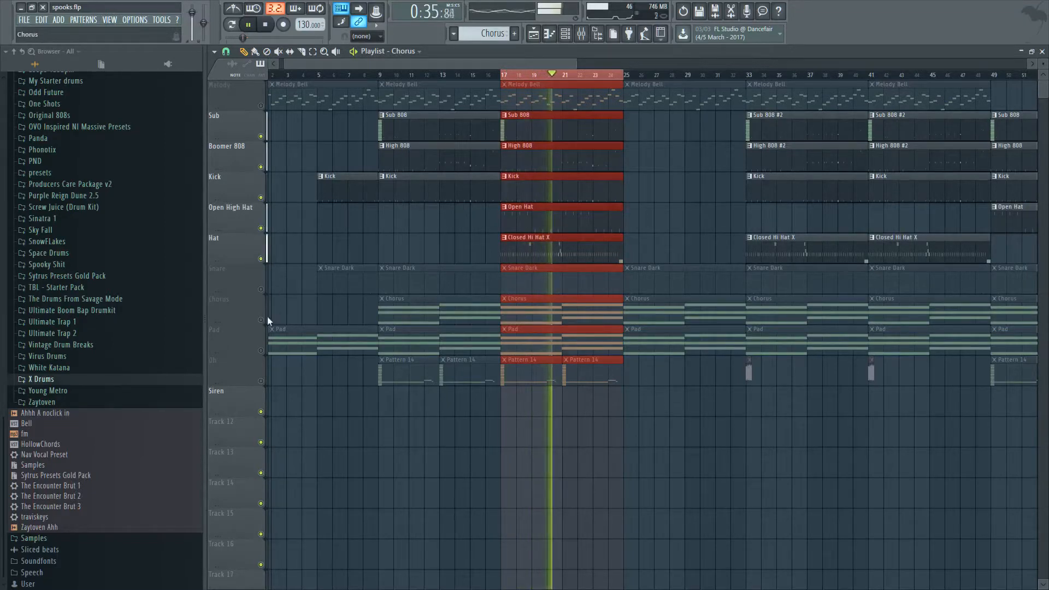
pyautogui.click(260, 289)
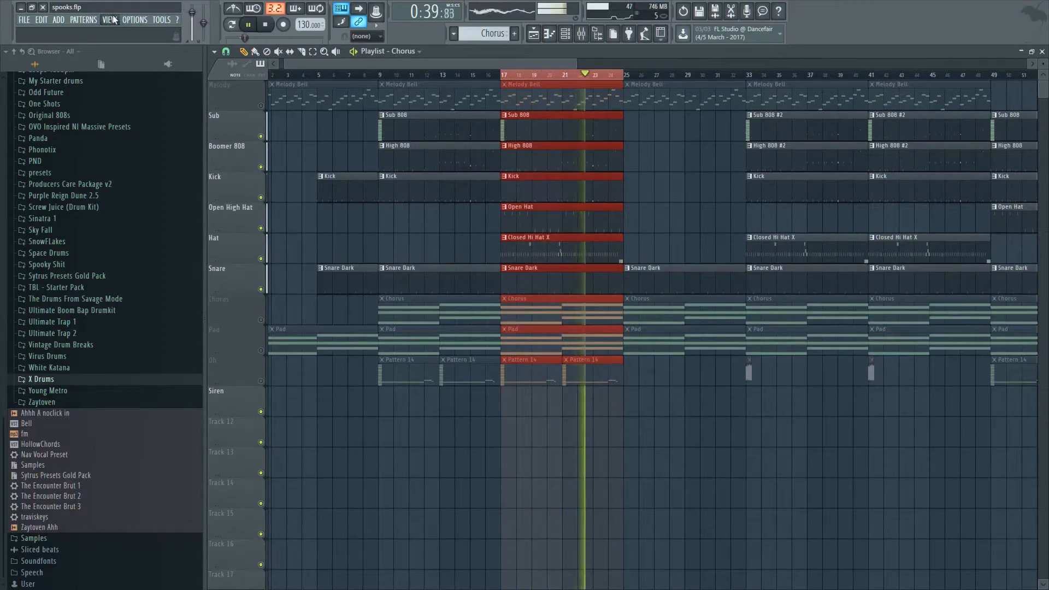
pyautogui.press('F9')
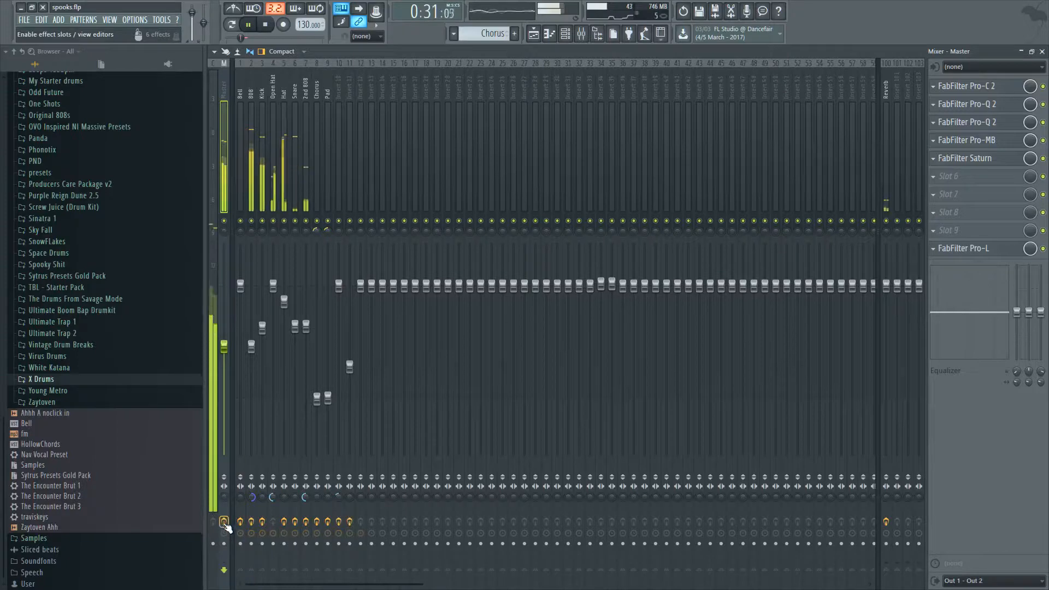
pyautogui.click(275, 29)
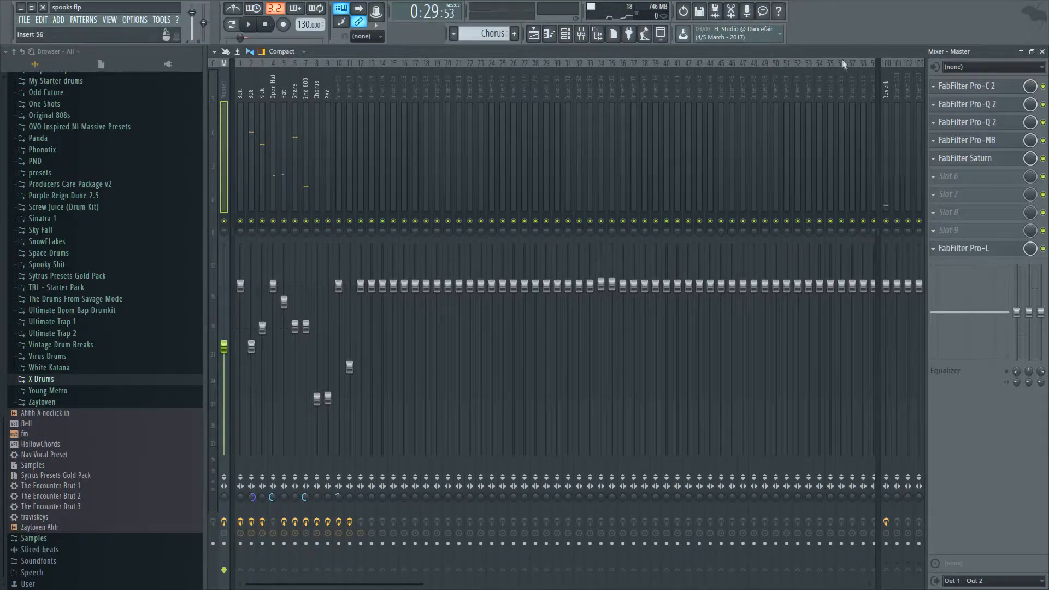
# Step: Examine the FabFilter Pro-C 2 on the Master track, including its side chain section, and close it
pyautogui.click(995, 87)
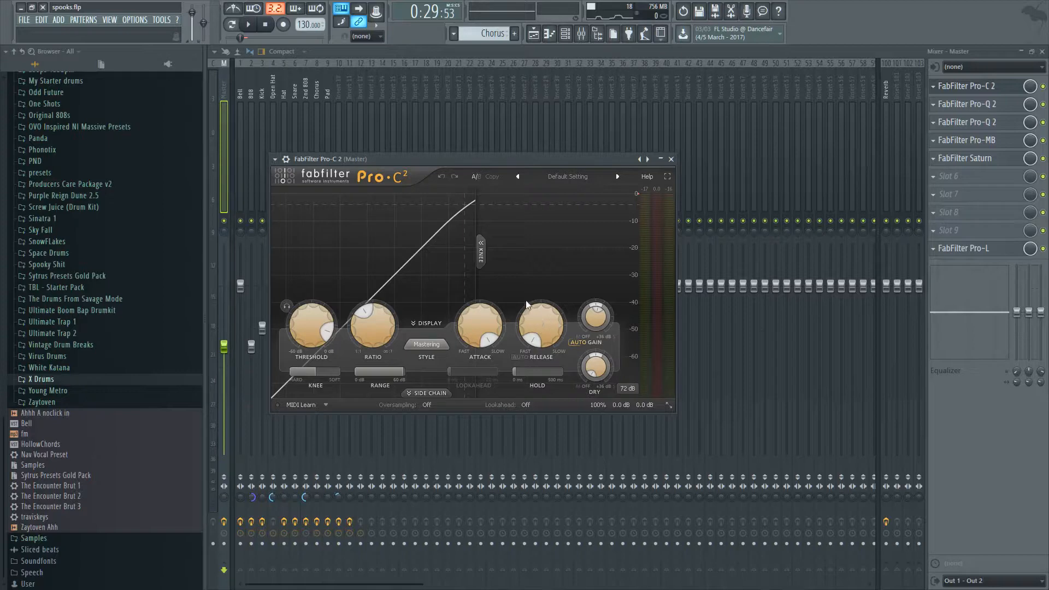
pyautogui.click(445, 392)
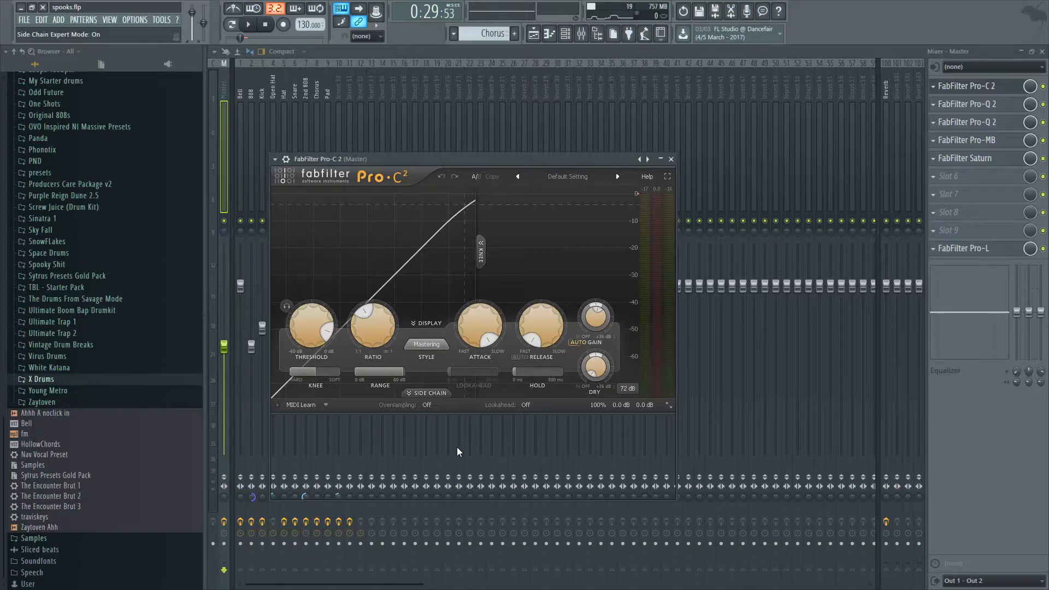
pyautogui.click(671, 159)
# Step: Examine the EQ curves of both FabFilter Pro-Q 2 instances on the Master track, closing each one
pyautogui.click(990, 110)
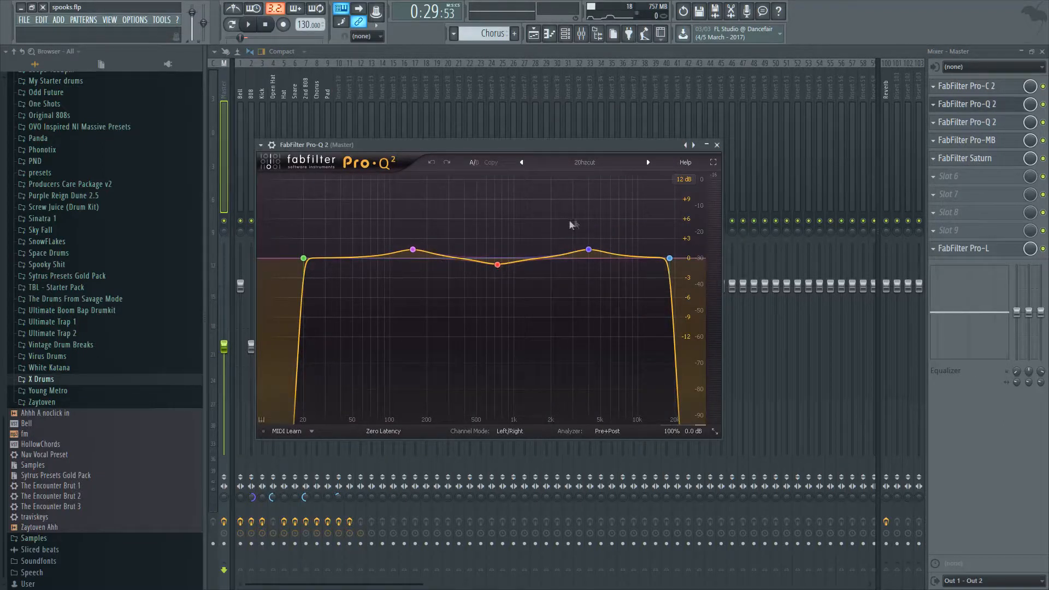
pyautogui.click(717, 145)
pyautogui.click(986, 123)
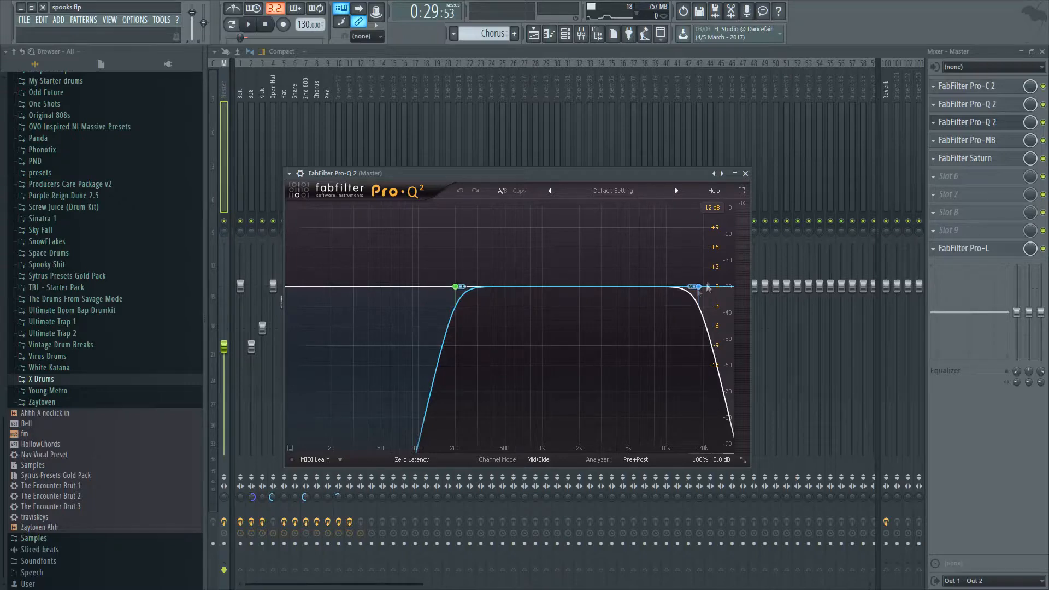
pyautogui.click(745, 173)
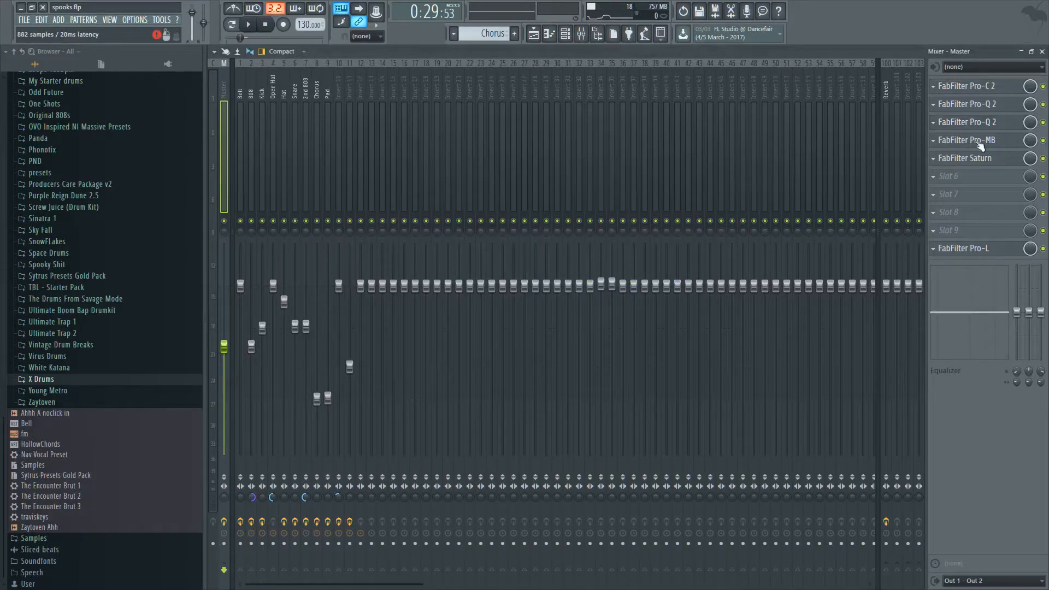
# Step: Examine the FabFilter Pro-MB bands and the FabFilter Saturn settings on the Master track, closing both
pyautogui.click(967, 139)
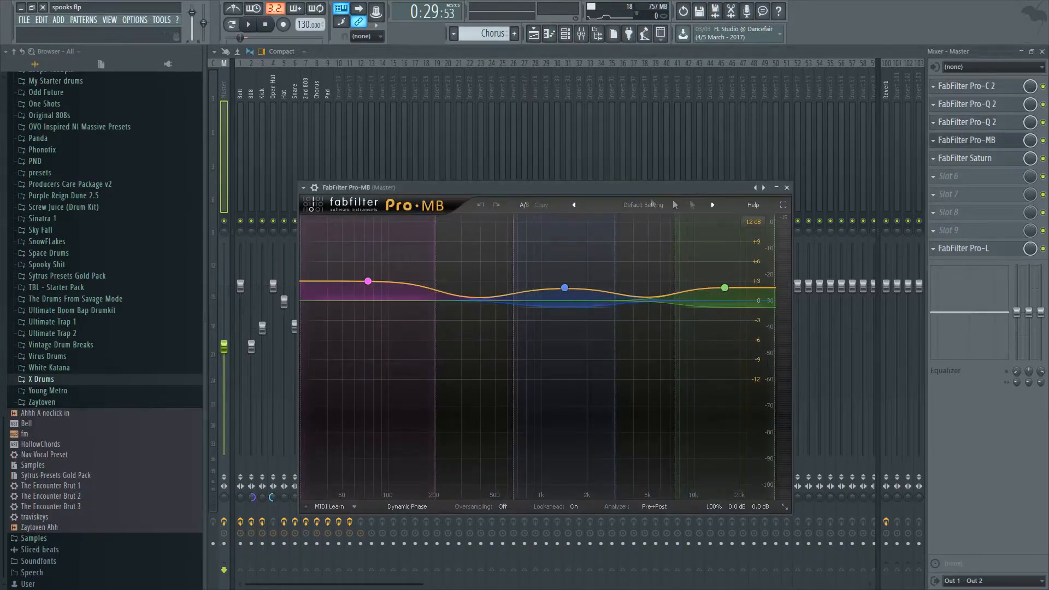
pyautogui.click(786, 189)
pyautogui.click(967, 158)
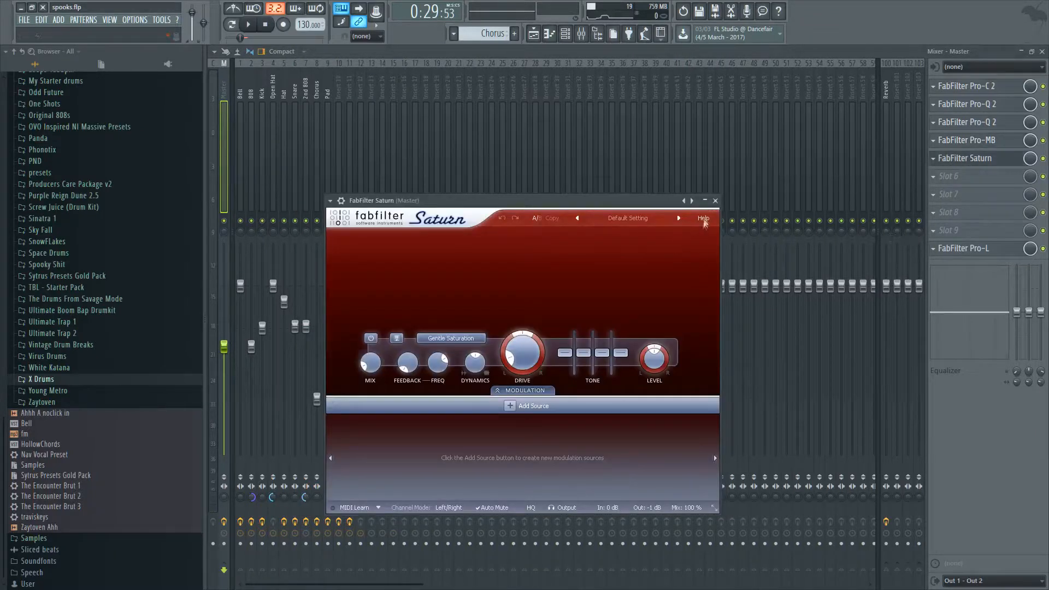
pyautogui.click(715, 201)
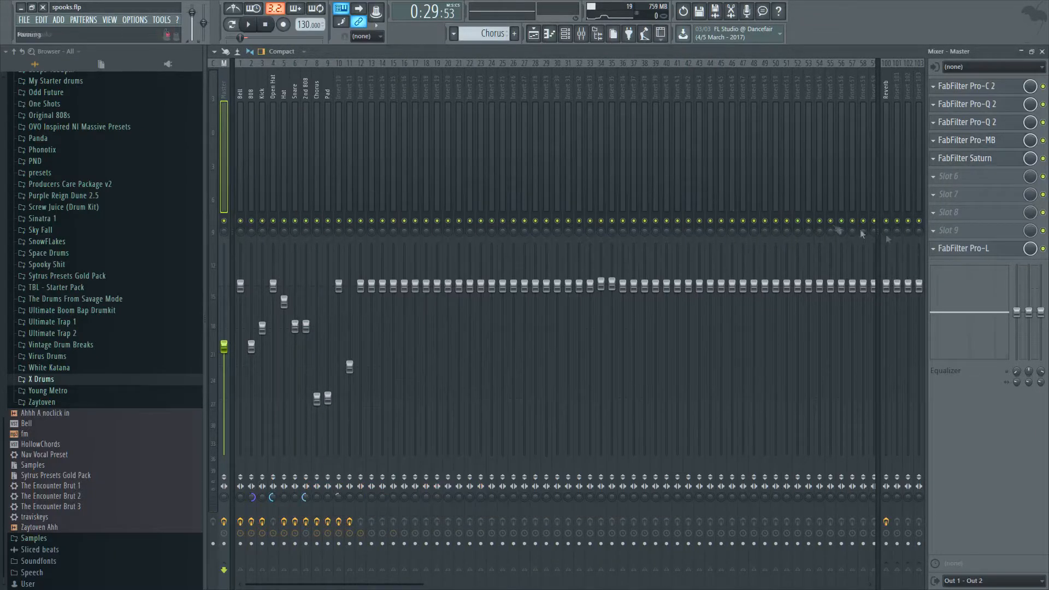
# Step: Play the beat with the Master track's FabFilter Pro-L shown, stop playback, and close the limiter
pyautogui.click(968, 249)
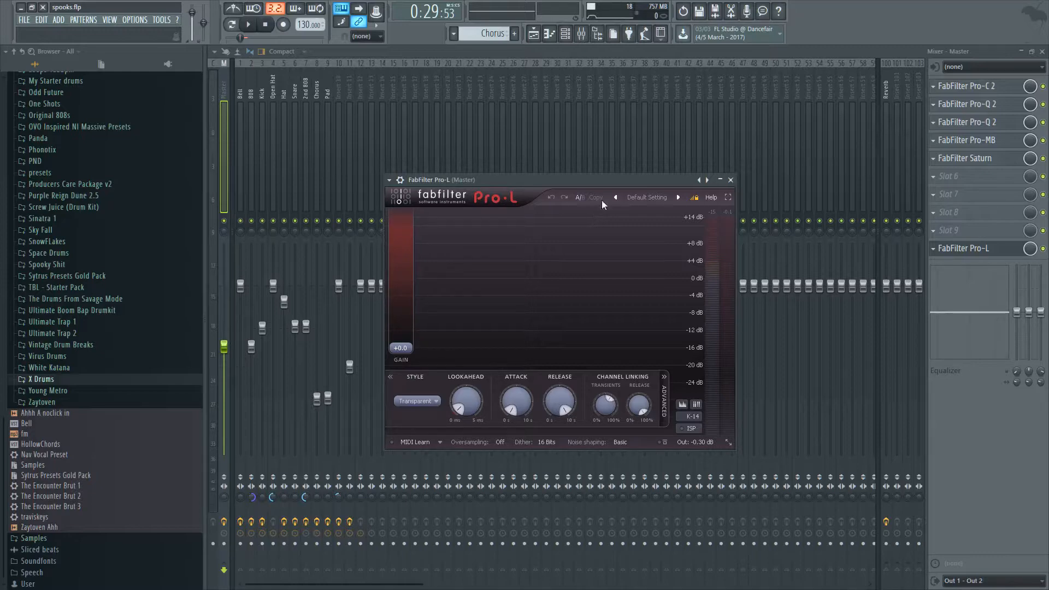
pyautogui.press('space')
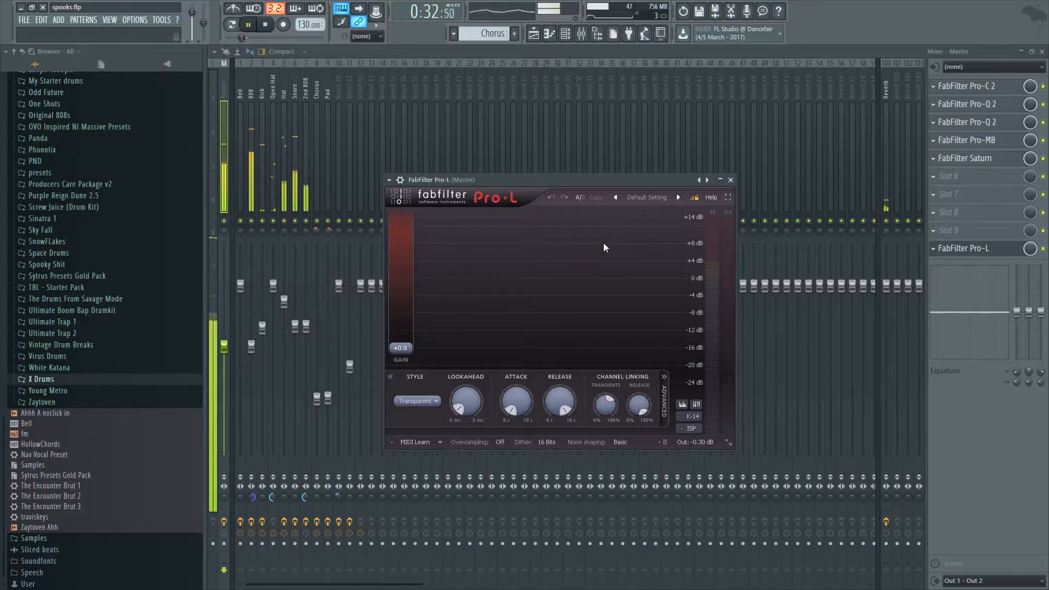
pyautogui.click(267, 25)
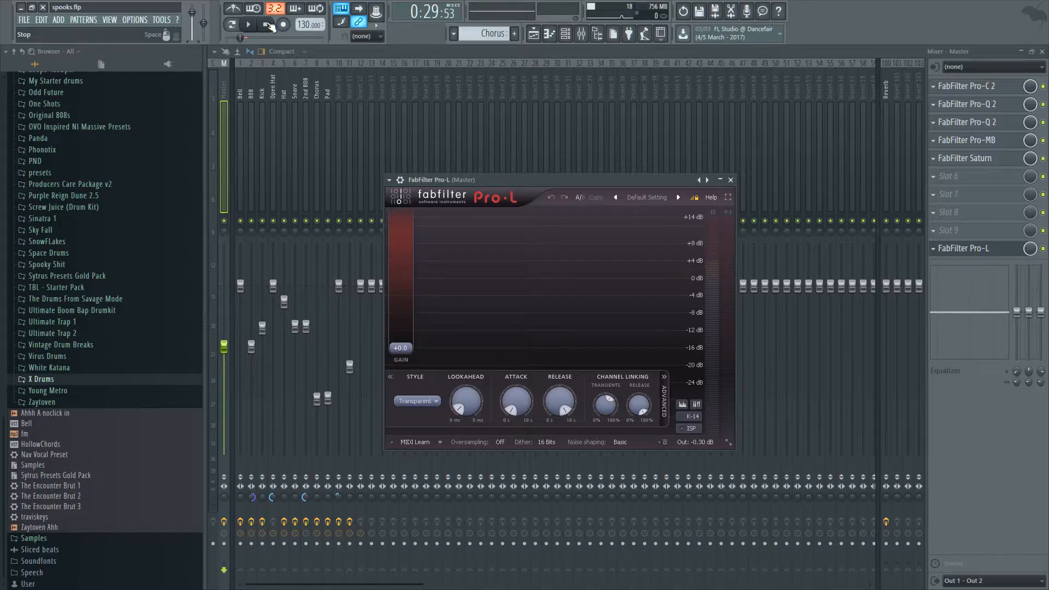
pyautogui.click(731, 180)
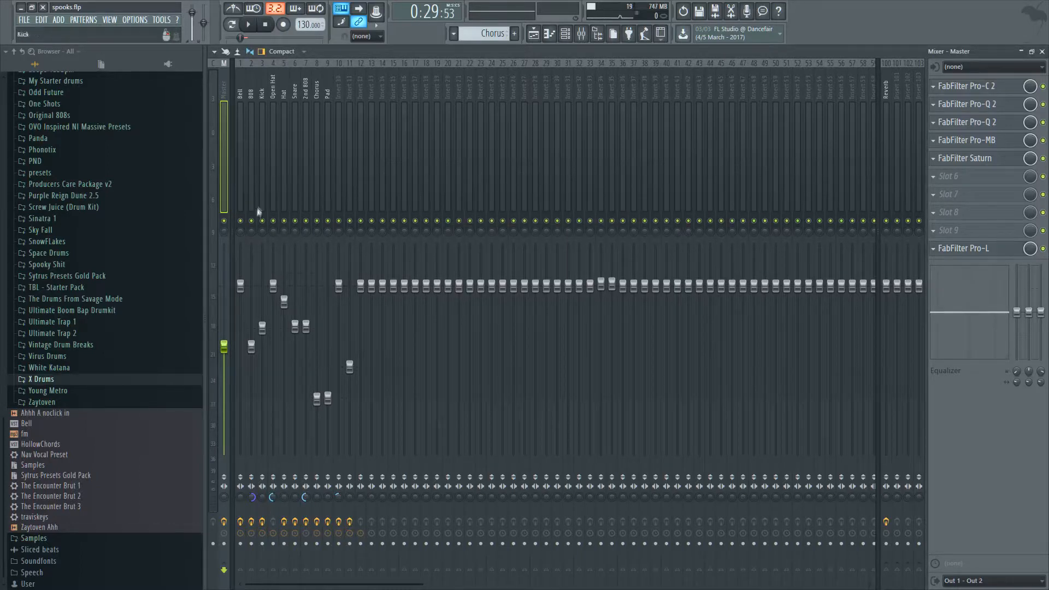
# Step: Review the effect chains of the Kick, 808, Open Hat, Chorus and 2nd 808 mixer tracks
pyautogui.click(264, 185)
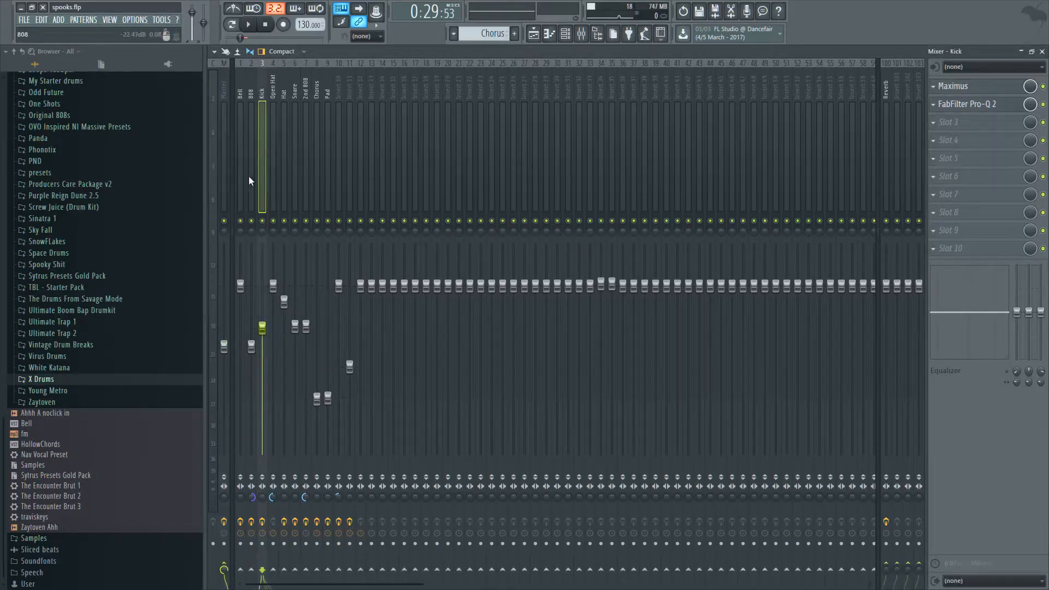
pyautogui.click(251, 176)
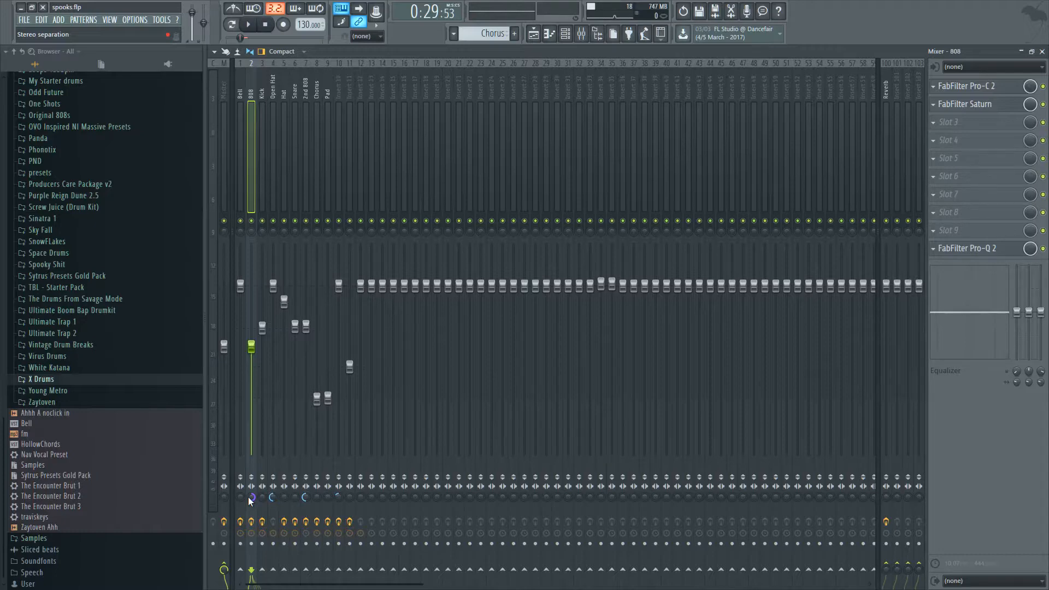
pyautogui.click(271, 185)
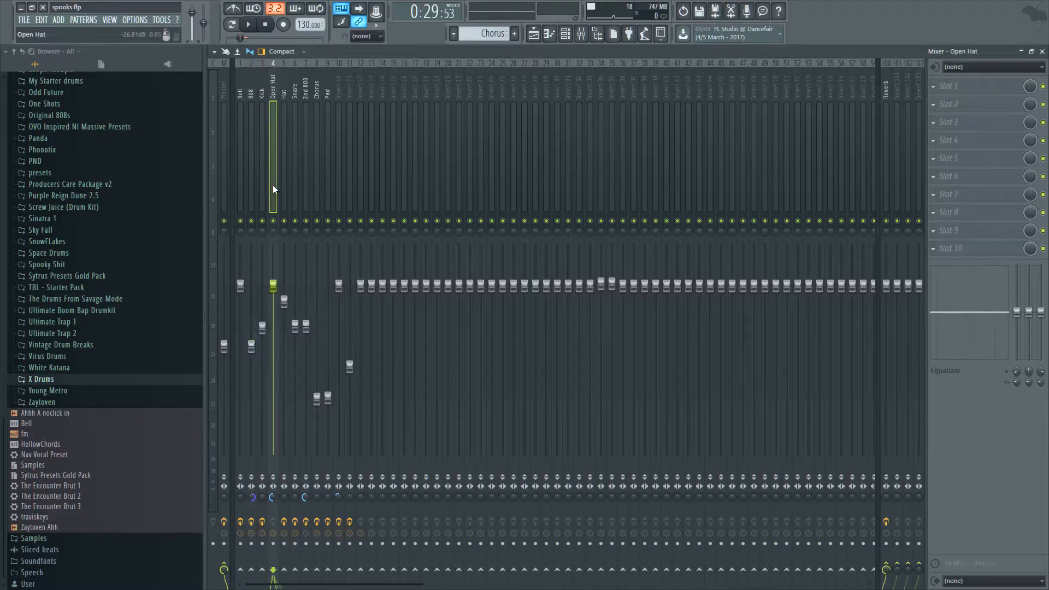
pyautogui.click(318, 191)
pyautogui.click(306, 190)
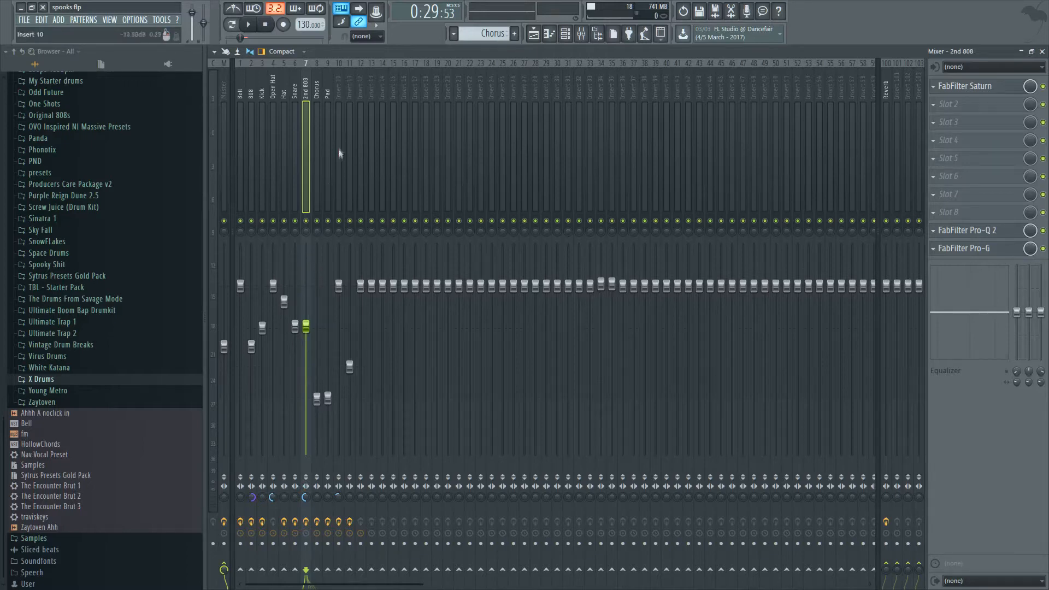
# Step: Inspect the Fruity formula controller on the Pad mixer track, close it, and show the Chorus track's effects
pyautogui.click(326, 131)
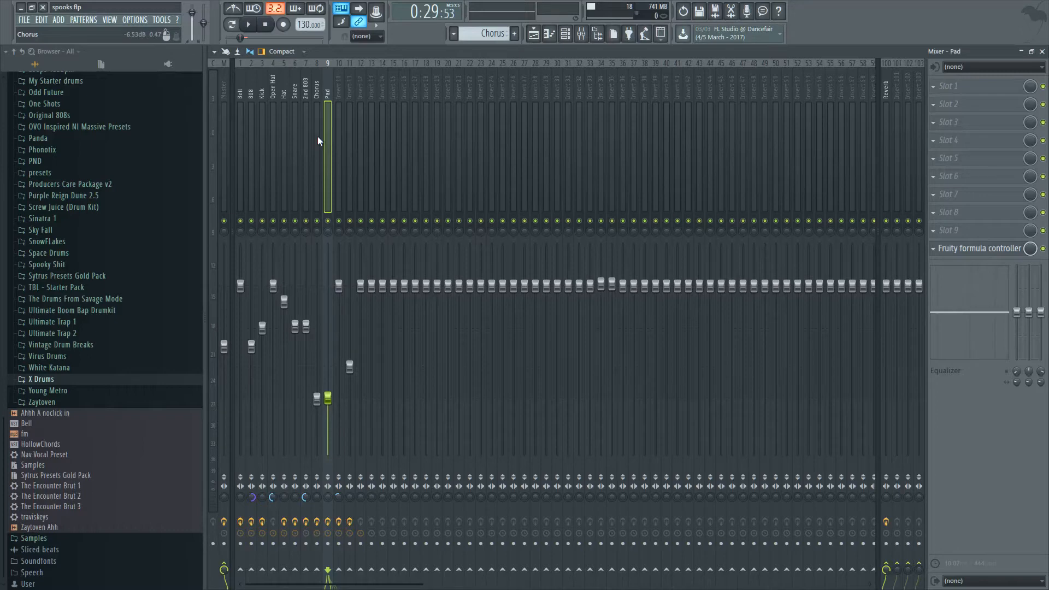
pyautogui.click(984, 248)
pyautogui.click(744, 153)
pyautogui.click(316, 139)
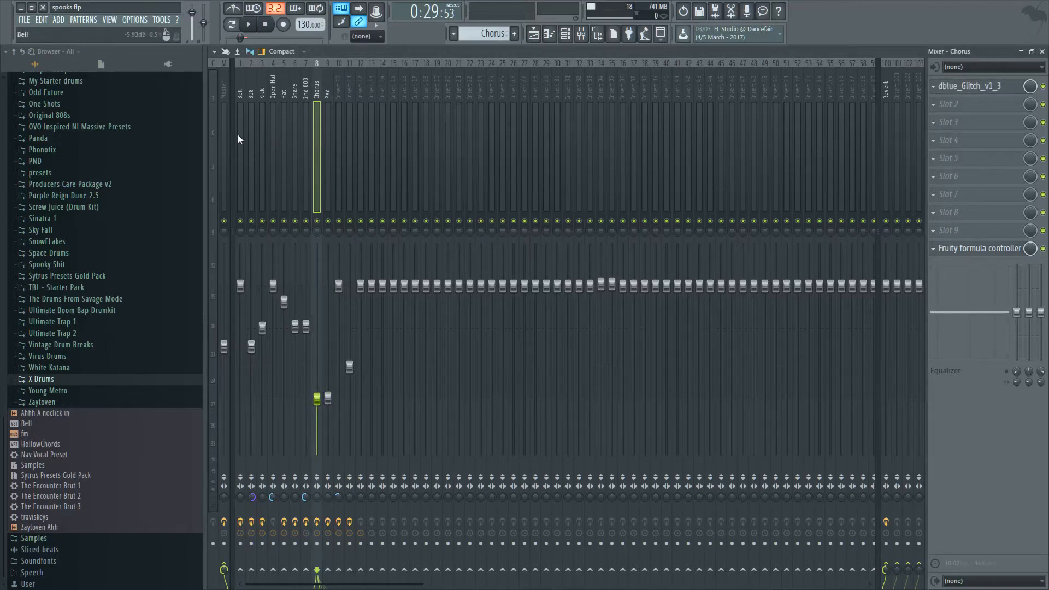
# Step: Compare the effect slots and equalizer settings of the 808, Open Hat, Hat, 2nd 808, Snare and Pad mixer tracks
pyautogui.click(251, 137)
pyautogui.click(273, 133)
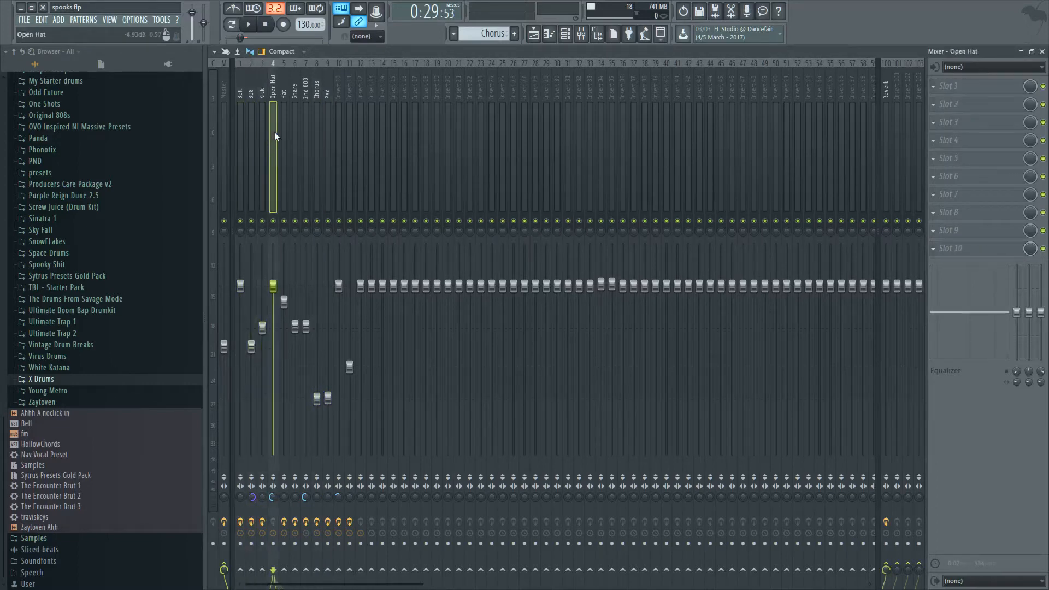
pyautogui.click(283, 127)
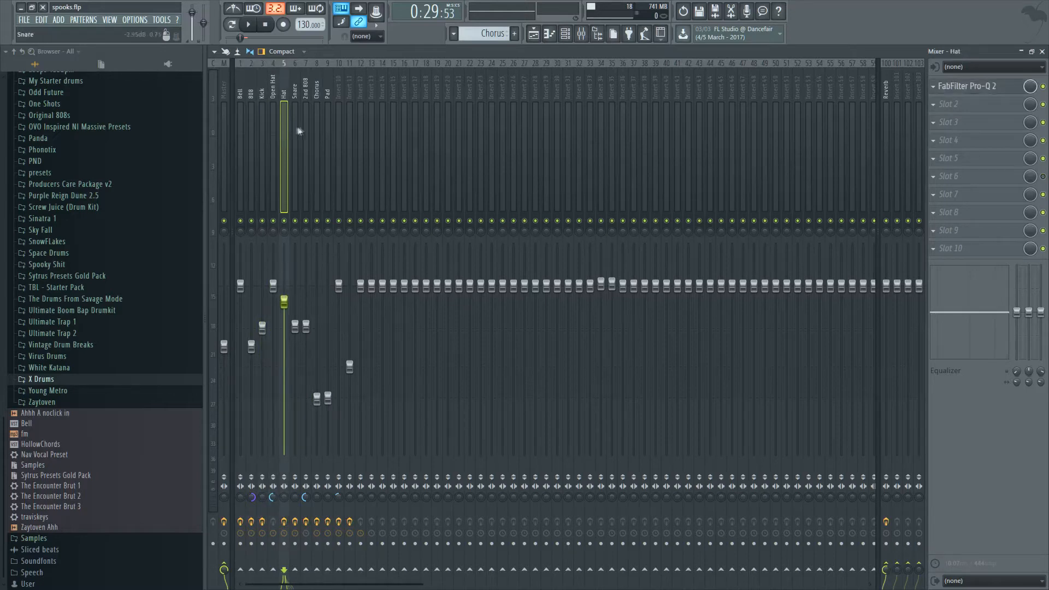
pyautogui.click(307, 126)
pyautogui.click(295, 129)
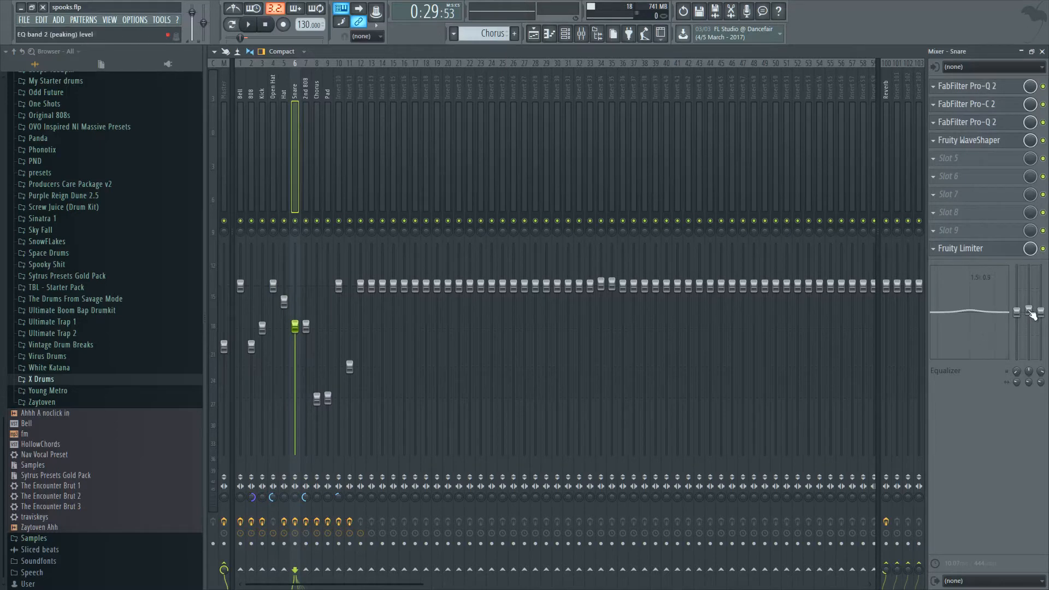
pyautogui.click(327, 167)
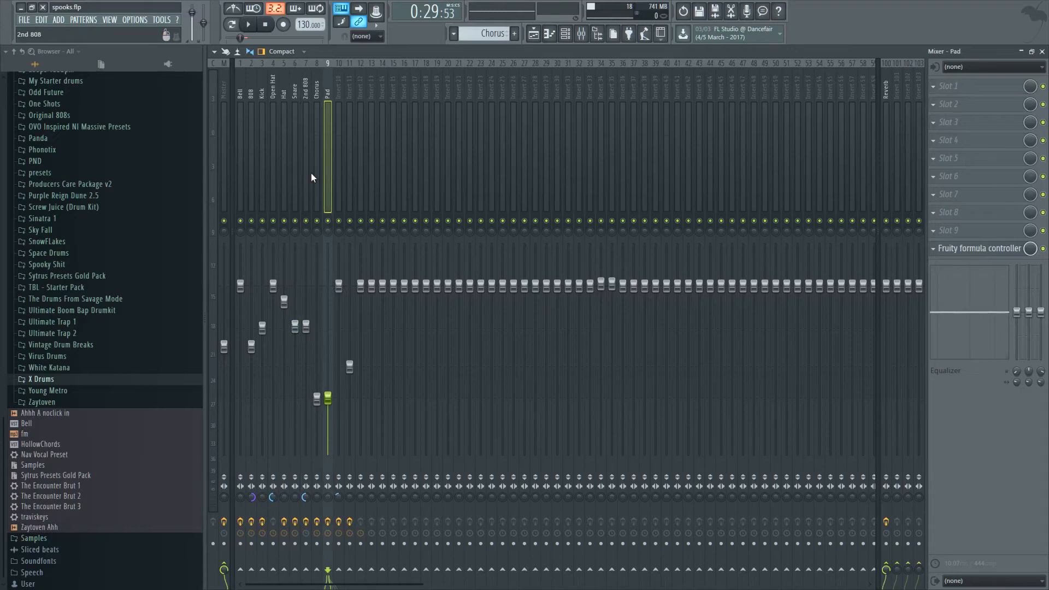